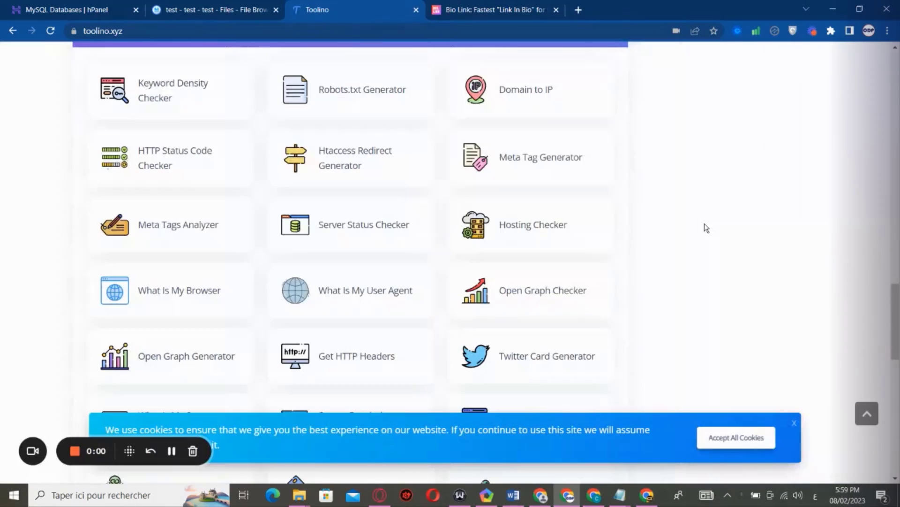
Look over the Bio Link landing page.
{"action": "scroll", "coordinate": [705, 223], "scroll_direction": "up", "scroll_amount": 8}
{"action": "scroll", "coordinate": [704, 223], "scroll_direction": "up", "scroll_amount": 7}
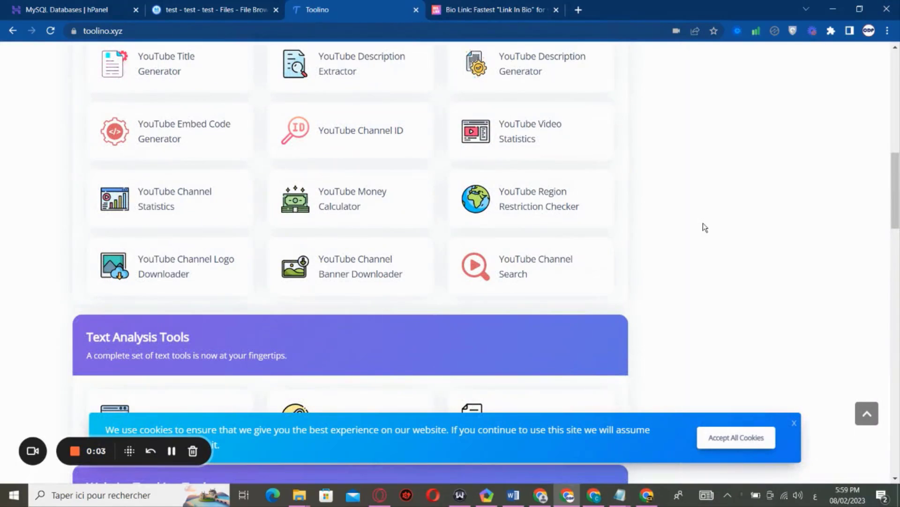
{"action": "scroll", "coordinate": [703, 226], "scroll_direction": "up", "scroll_amount": 7}
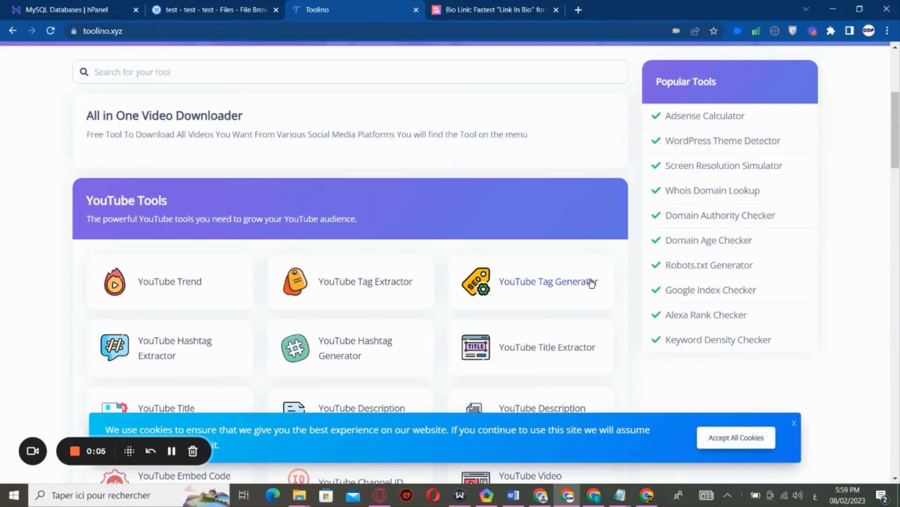
{"action": "scroll", "coordinate": [605, 280], "scroll_direction": "up", "scroll_amount": 5}
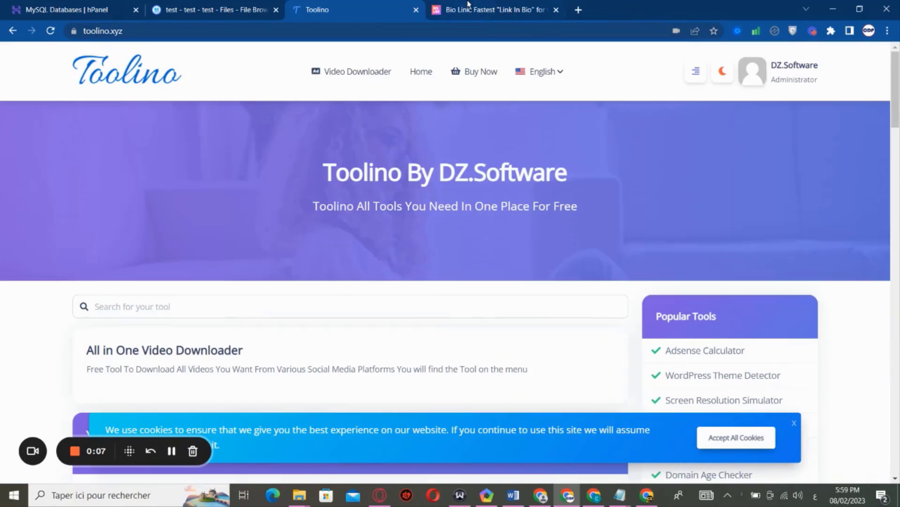
{"action": "left_click", "coordinate": [468, 7]}
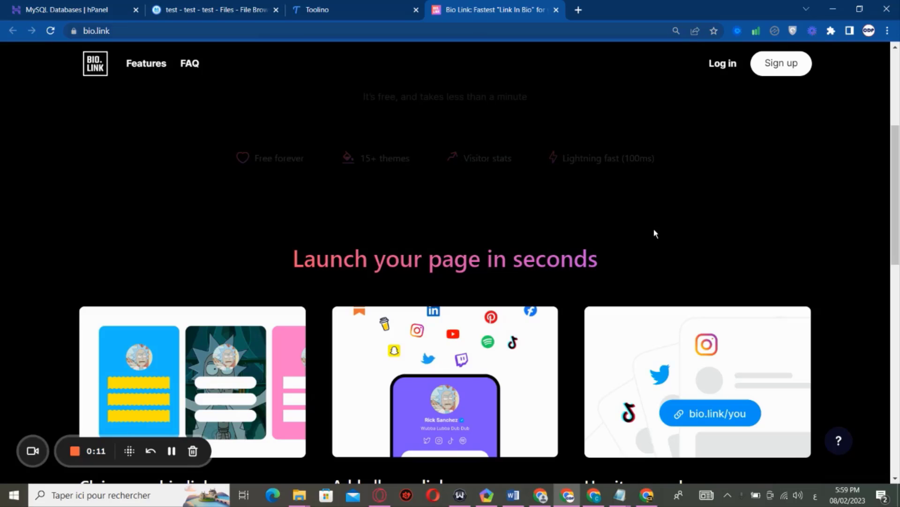
{"action": "scroll", "coordinate": [655, 234], "scroll_direction": "down", "scroll_amount": 1}
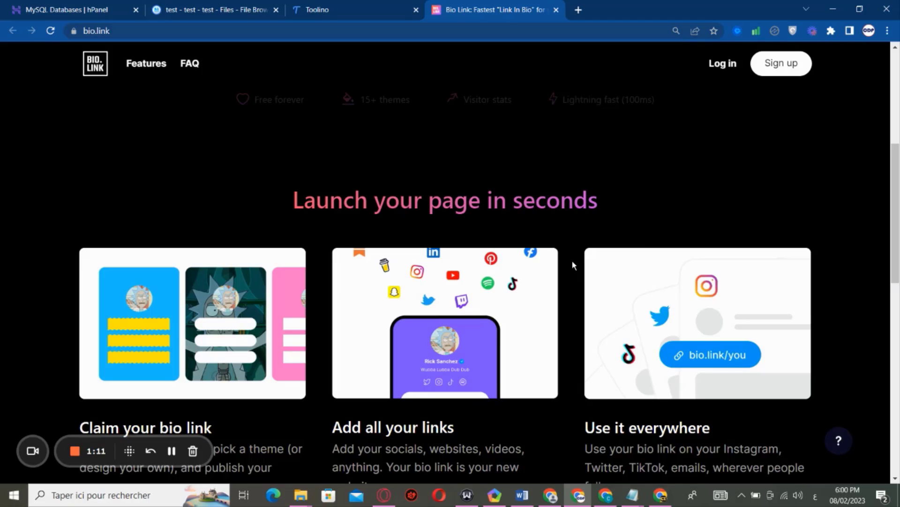
Review every Toolino tool category top to bottom, then return to the MySQL Databases page.
{"action": "left_click", "coordinate": [307, 9]}
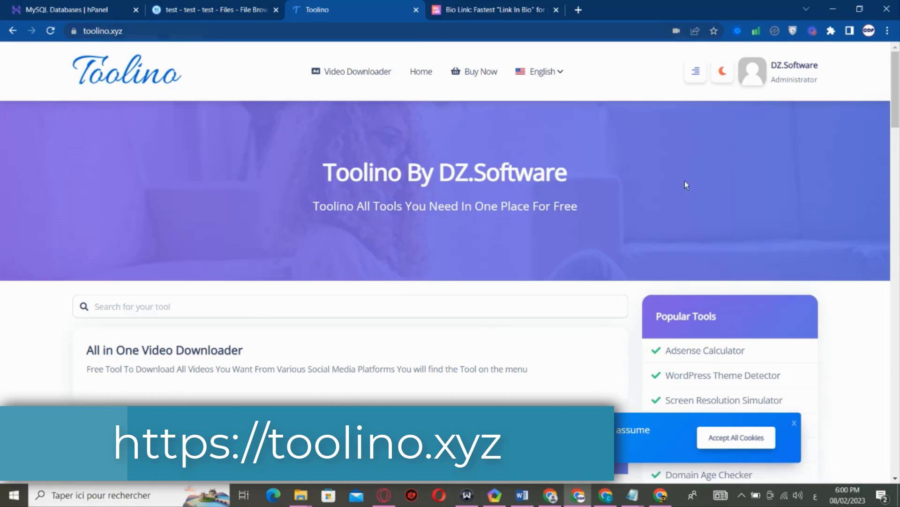
{"action": "scroll", "coordinate": [685, 182], "scroll_direction": "down", "scroll_amount": 7}
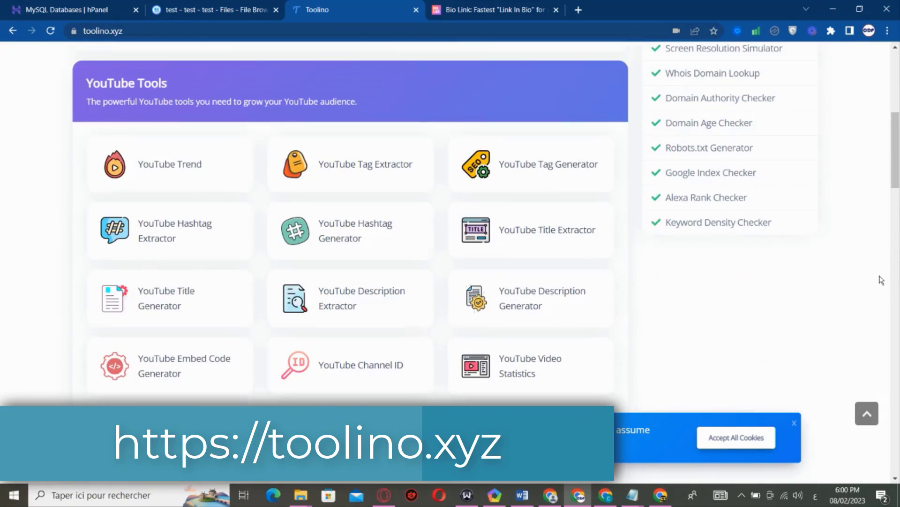
{"action": "scroll", "coordinate": [881, 280], "scroll_direction": "down", "scroll_amount": 4}
{"action": "scroll", "coordinate": [880, 281], "scroll_direction": "down", "scroll_amount": 5}
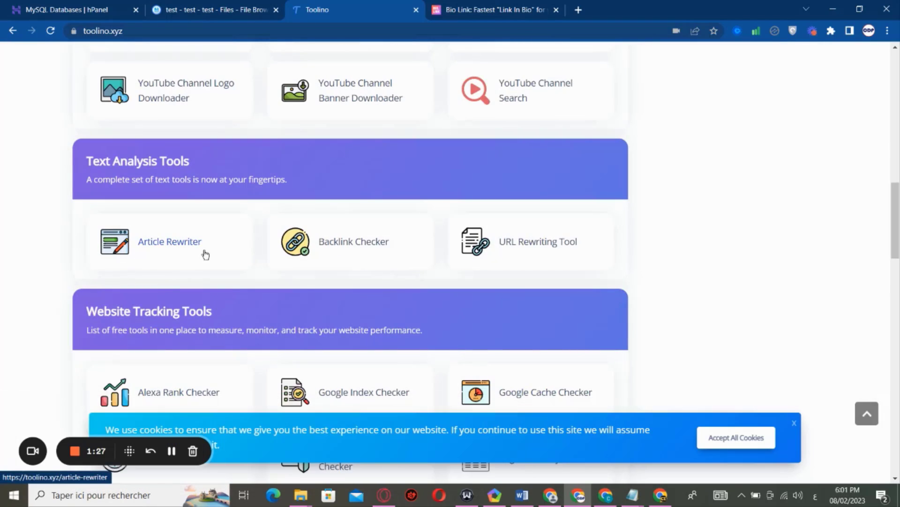
{"action": "scroll", "coordinate": [732, 263], "scroll_direction": "down", "scroll_amount": 6}
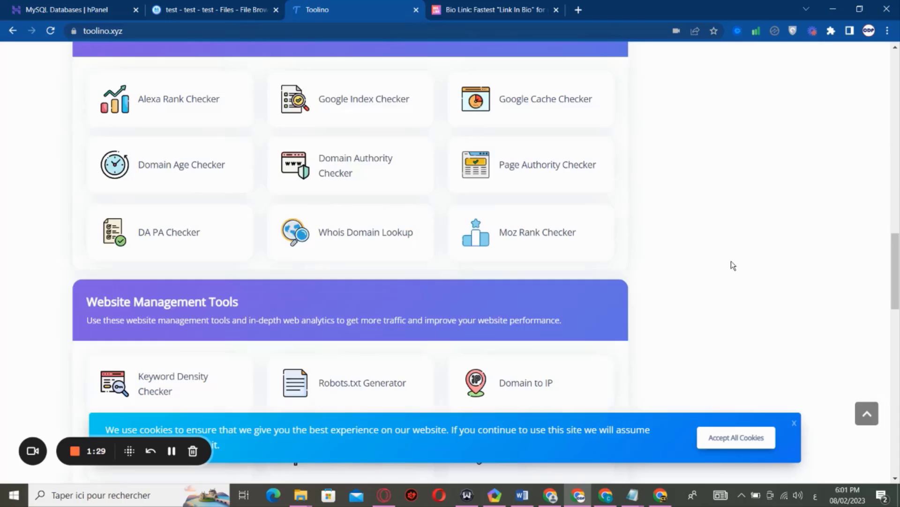
{"action": "scroll", "coordinate": [733, 265], "scroll_direction": "down", "scroll_amount": 6}
{"action": "scroll", "coordinate": [733, 265], "scroll_direction": "down", "scroll_amount": 4}
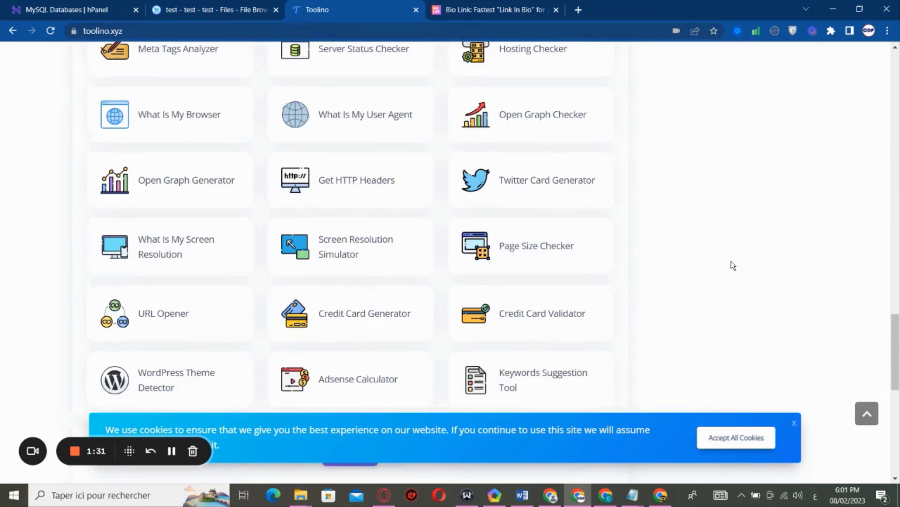
{"action": "scroll", "coordinate": [732, 266], "scroll_direction": "down", "scroll_amount": 3}
{"action": "scroll", "coordinate": [733, 266], "scroll_direction": "up", "scroll_amount": 1}
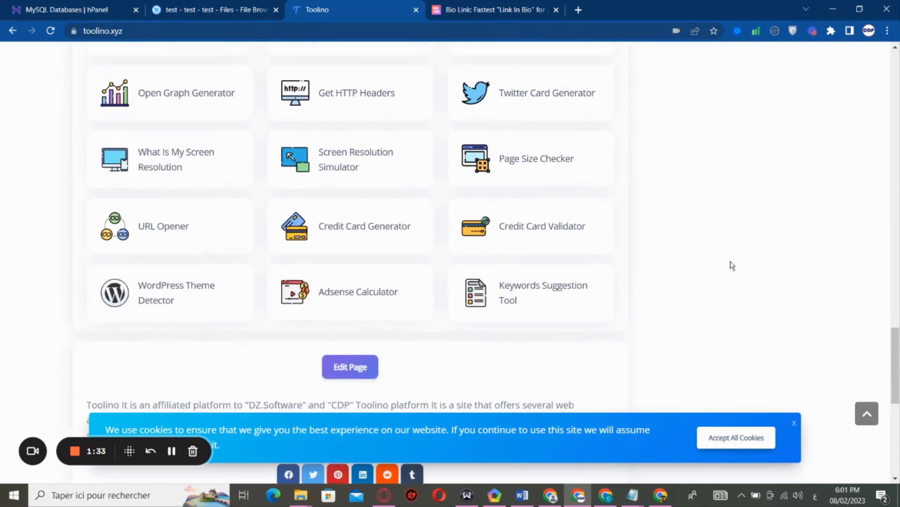
{"action": "scroll", "coordinate": [733, 265], "scroll_direction": "up", "scroll_amount": 8}
{"action": "scroll", "coordinate": [731, 266], "scroll_direction": "up", "scroll_amount": 4}
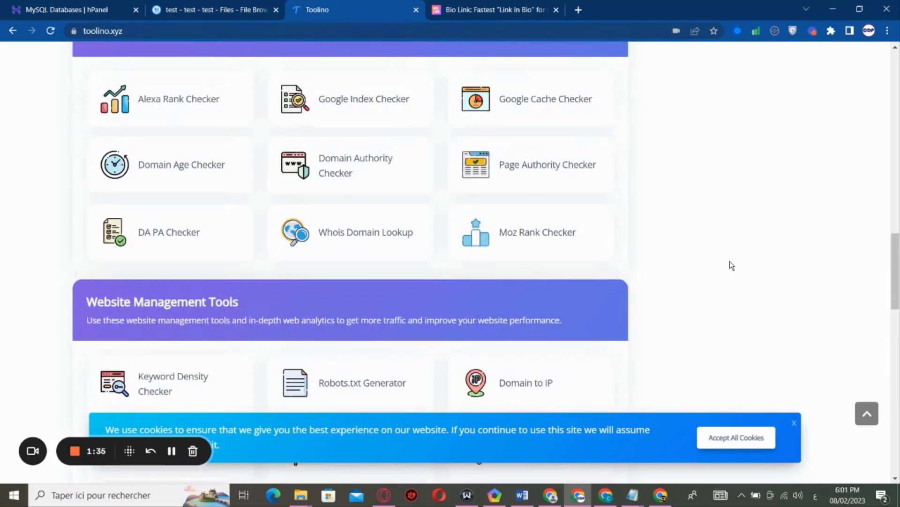
{"action": "scroll", "coordinate": [732, 266], "scroll_direction": "up", "scroll_amount": 1}
{"action": "scroll", "coordinate": [732, 265], "scroll_direction": "up", "scroll_amount": 5}
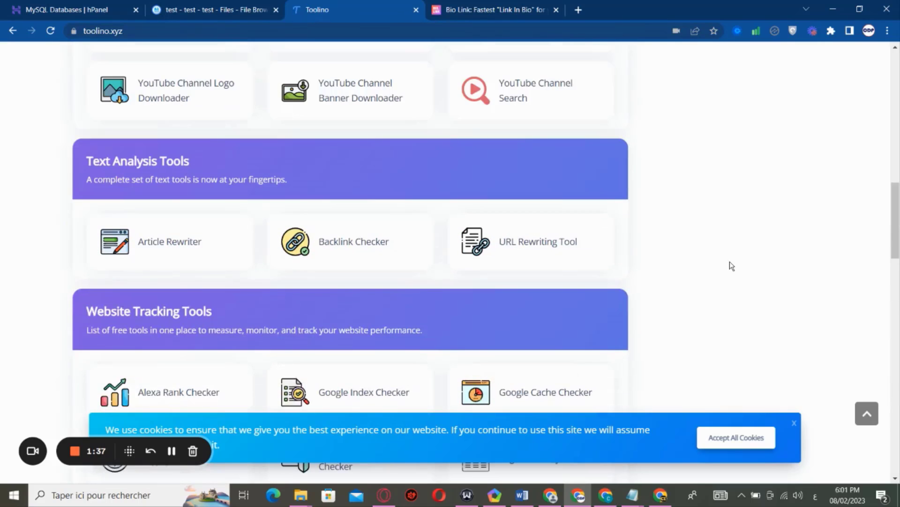
{"action": "scroll", "coordinate": [730, 265], "scroll_direction": "up", "scroll_amount": 8}
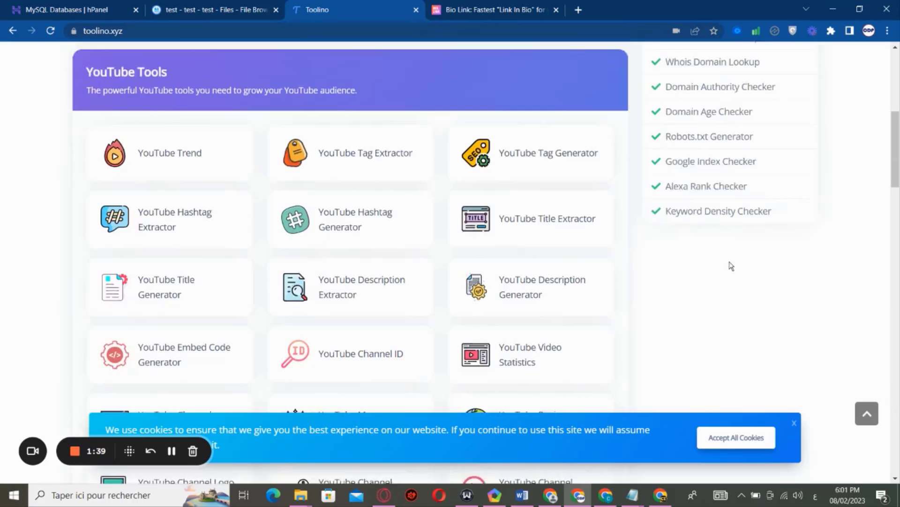
{"action": "scroll", "coordinate": [731, 266], "scroll_direction": "up", "scroll_amount": 6}
{"action": "scroll", "coordinate": [730, 266], "scroll_direction": "up", "scroll_amount": 1}
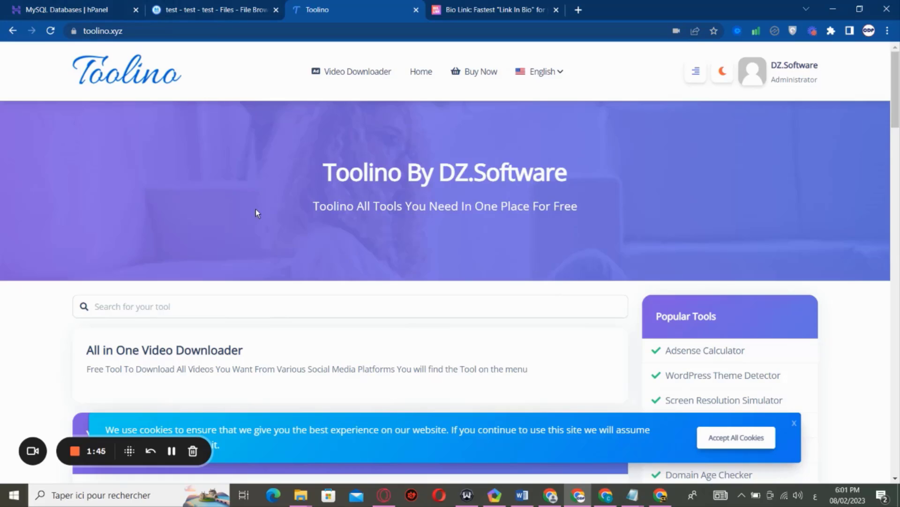
{"action": "left_click", "coordinate": [75, 5]}
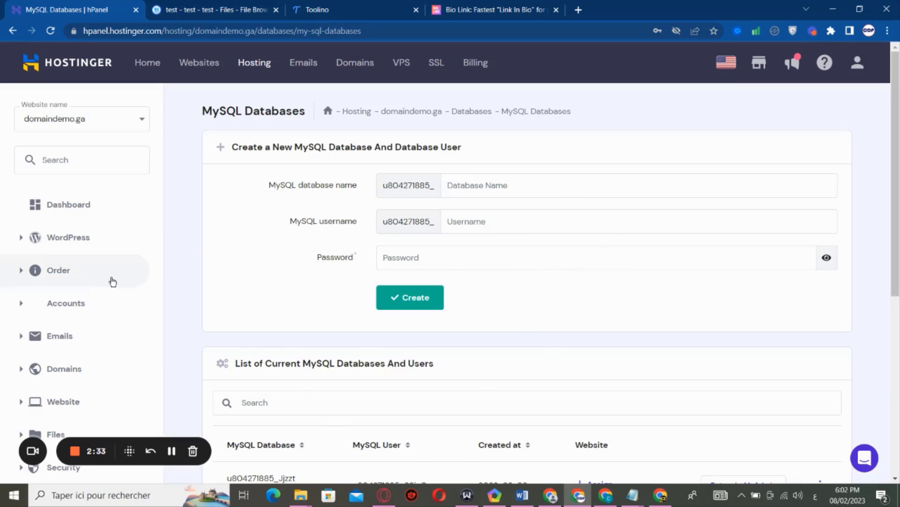
Check the MySQL Databases list, then go to the domaindemo.ga hosting Dashboard.
{"action": "scroll", "coordinate": [103, 285], "scroll_direction": "down", "scroll_amount": 3}
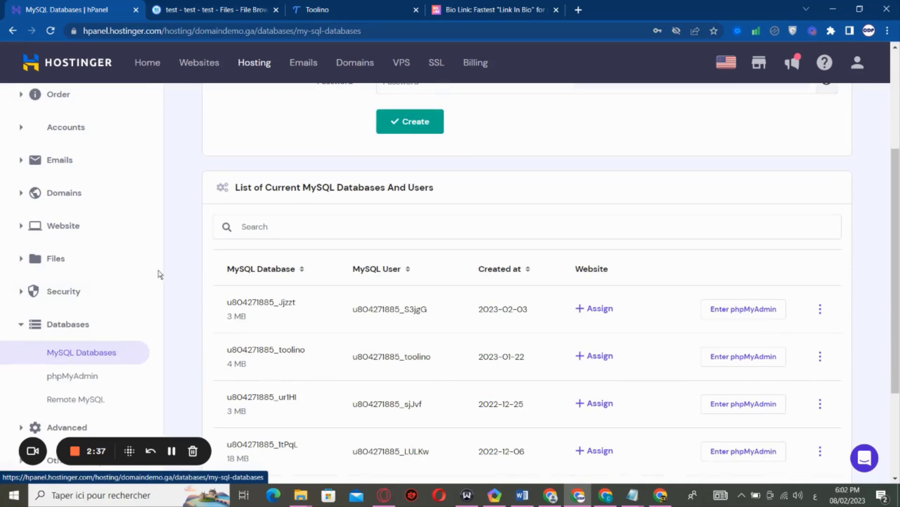
{"action": "scroll", "coordinate": [206, 263], "scroll_direction": "up", "scroll_amount": 3}
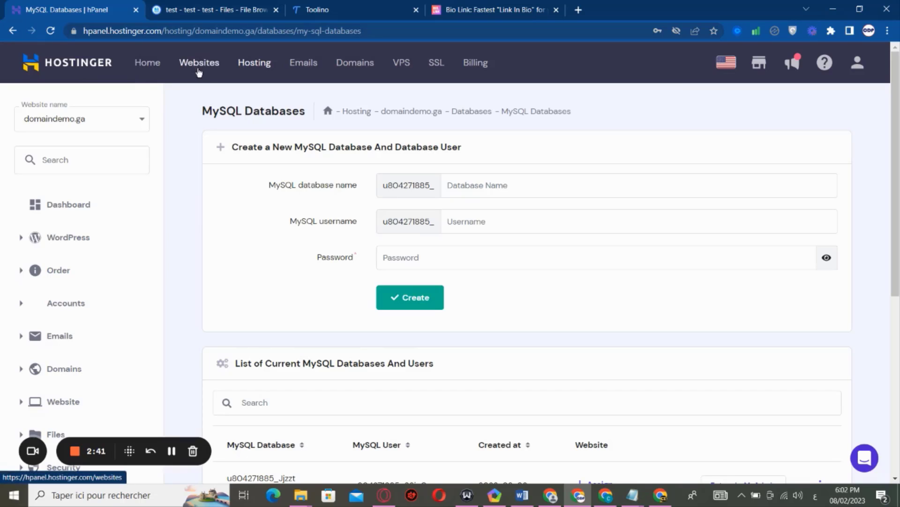
{"action": "left_click", "coordinate": [74, 211]}
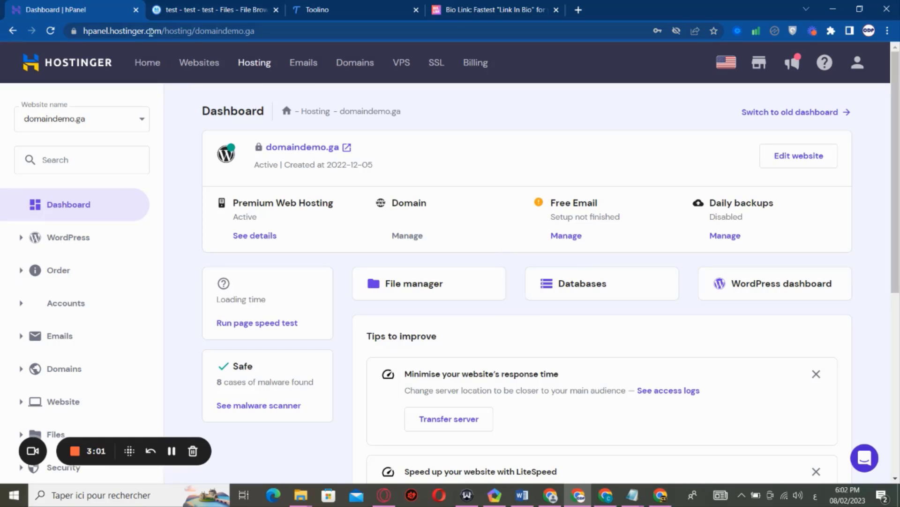
{"action": "left_click", "coordinate": [193, 6]}
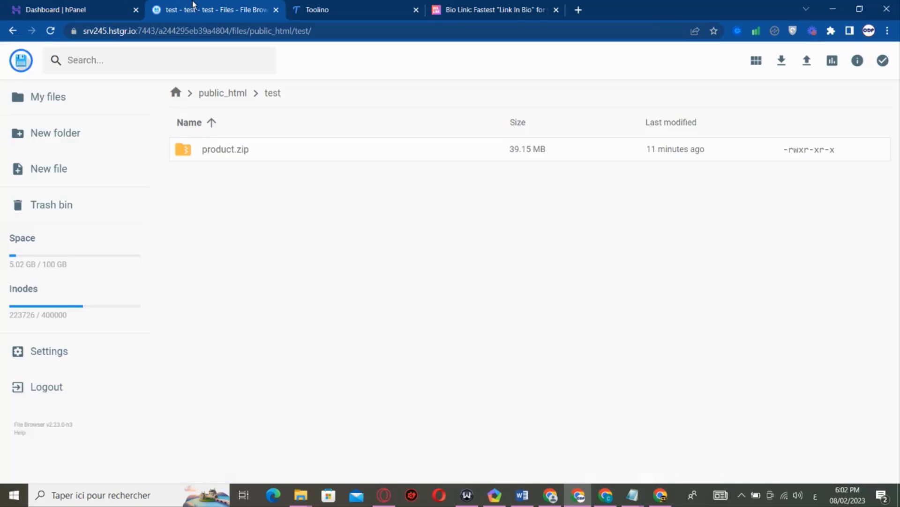
{"action": "left_click", "coordinate": [104, 7]}
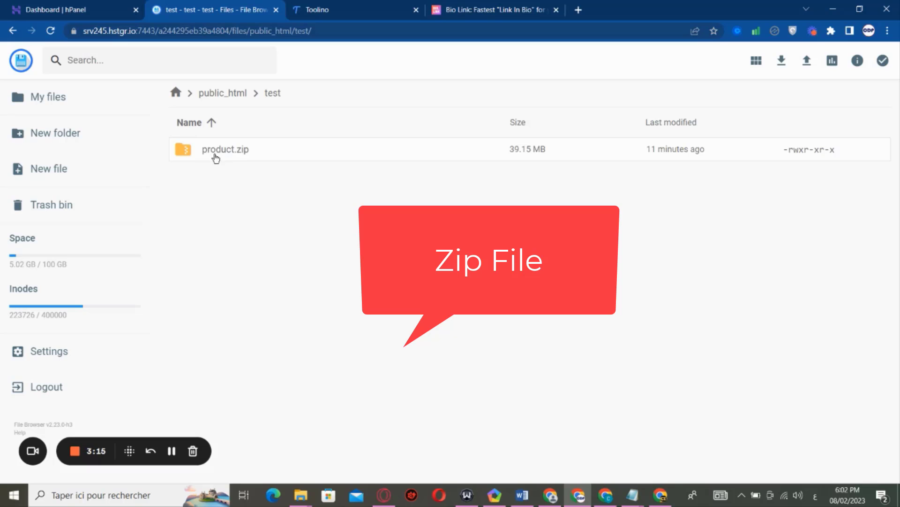
{"action": "left_click", "coordinate": [47, 6]}
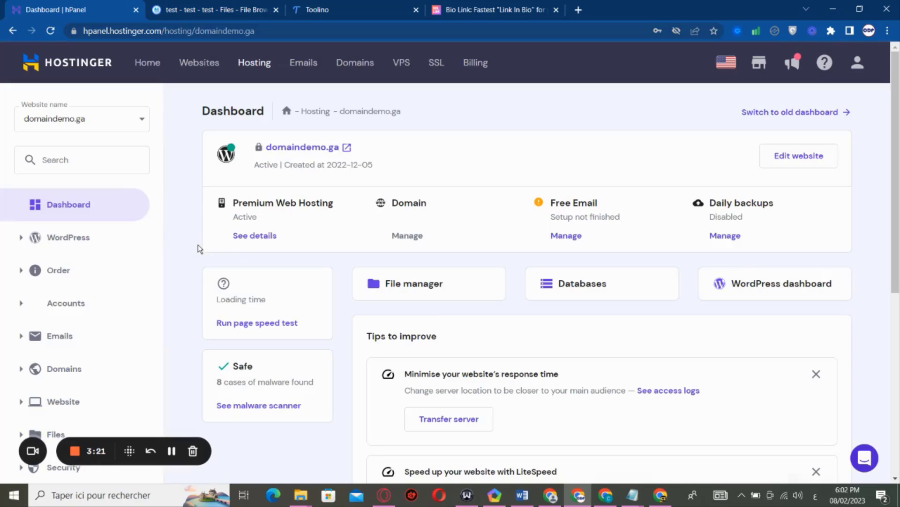
Expand the sidebar Domains menu to show Subdomains, Parked Domains, Add Website, Redirects and Cloudflare.
{"action": "scroll", "coordinate": [94, 295], "scroll_direction": "down", "scroll_amount": 1}
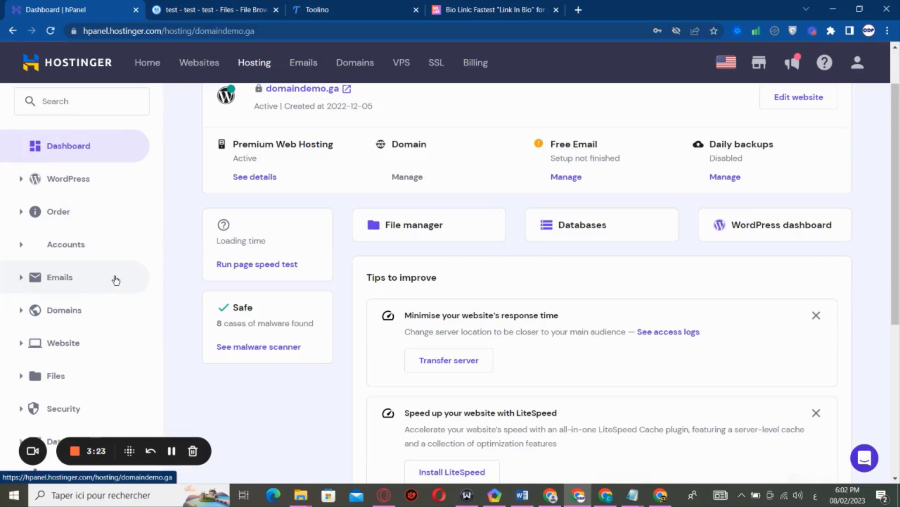
{"action": "scroll", "coordinate": [114, 279], "scroll_direction": "down", "scroll_amount": 3}
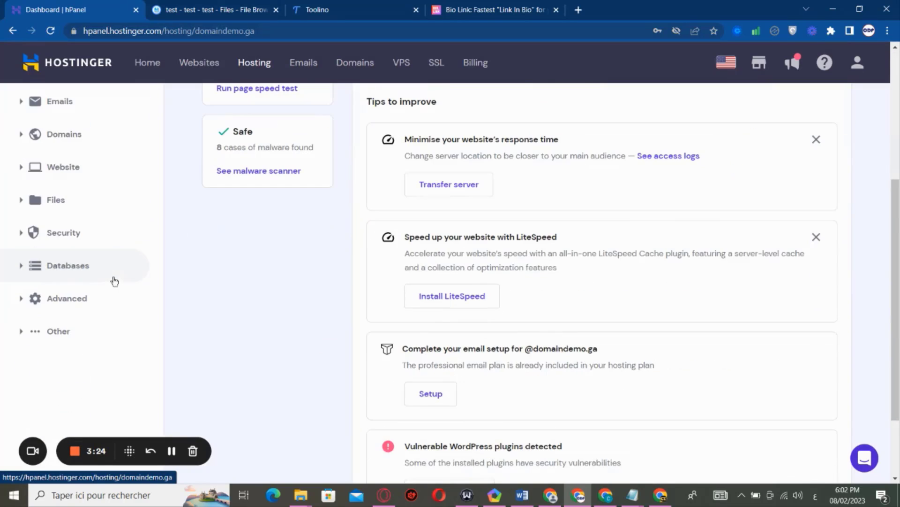
{"action": "left_click", "coordinate": [72, 144]}
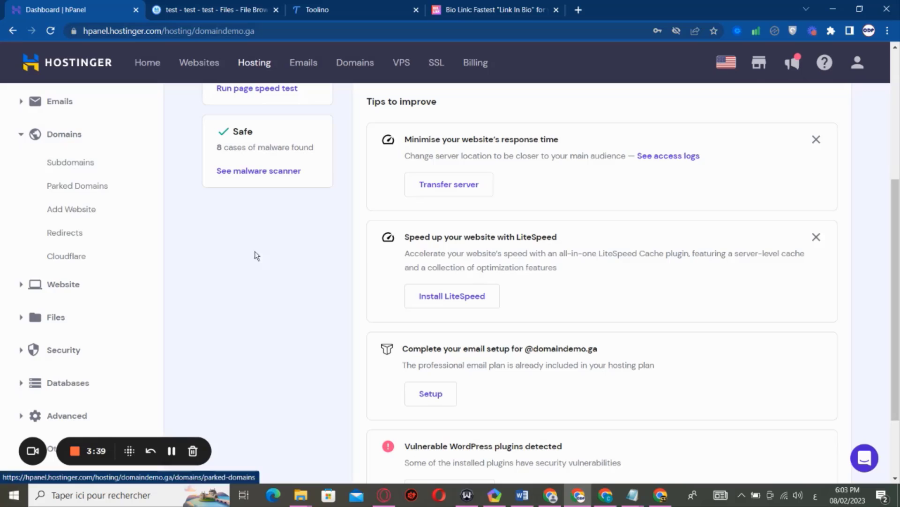
{"action": "scroll", "coordinate": [263, 258], "scroll_direction": "up", "scroll_amount": 1}
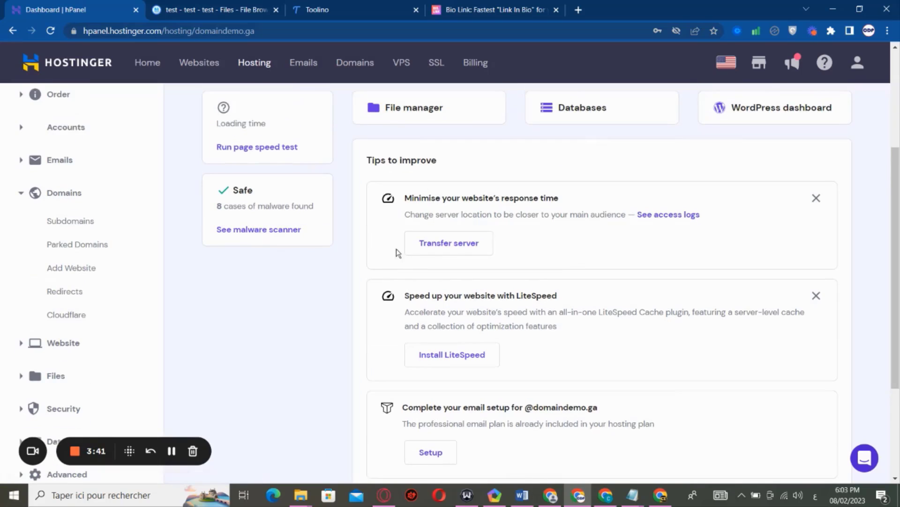
{"action": "left_click", "coordinate": [226, 10]}
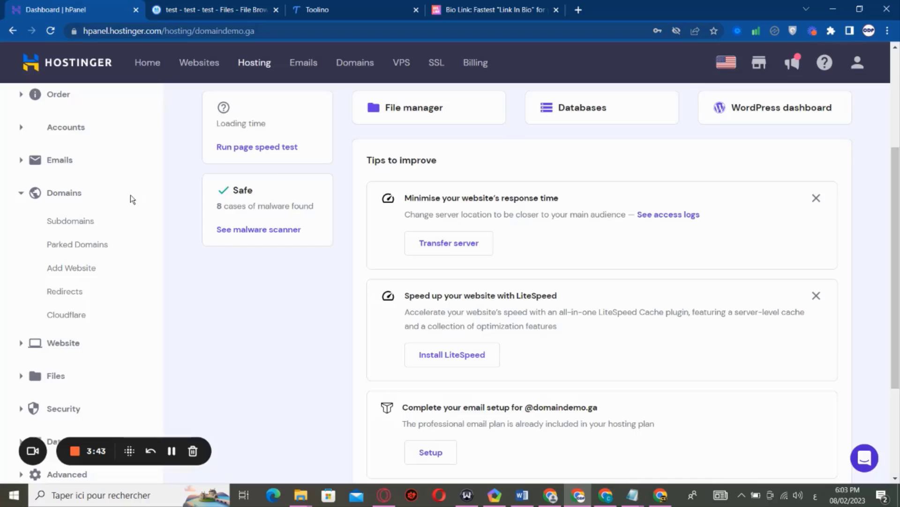
{"action": "scroll", "coordinate": [130, 196], "scroll_direction": "up", "scroll_amount": 3}
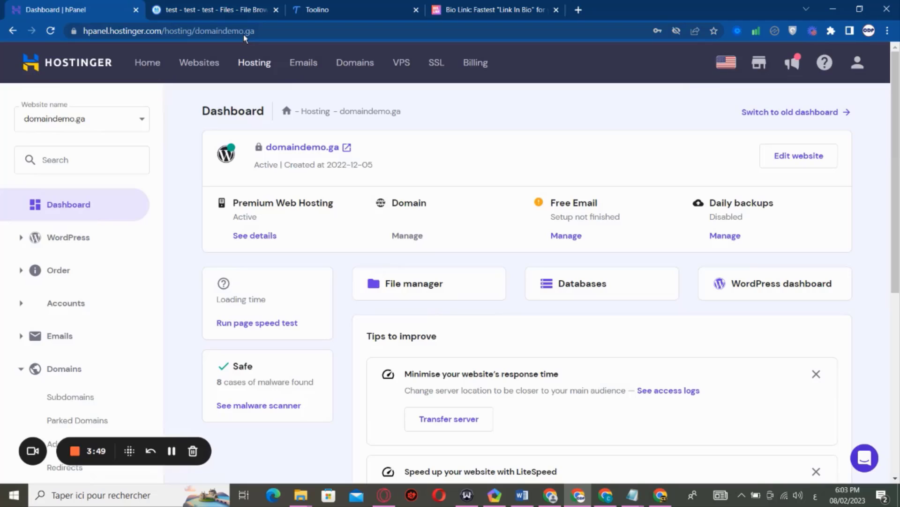
Open public_html in File Browser and preview the Upload File/Folder options.
{"action": "left_click", "coordinate": [432, 296]}
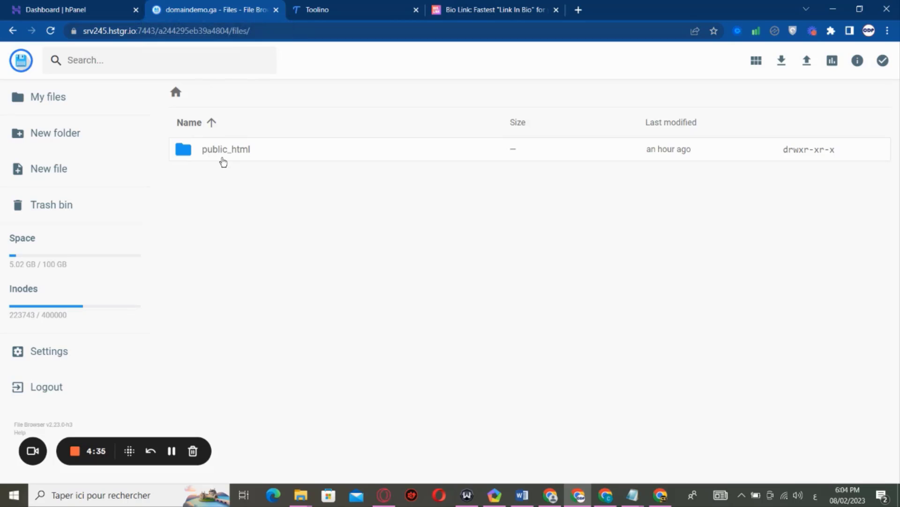
{"action": "double_click", "coordinate": [215, 156]}
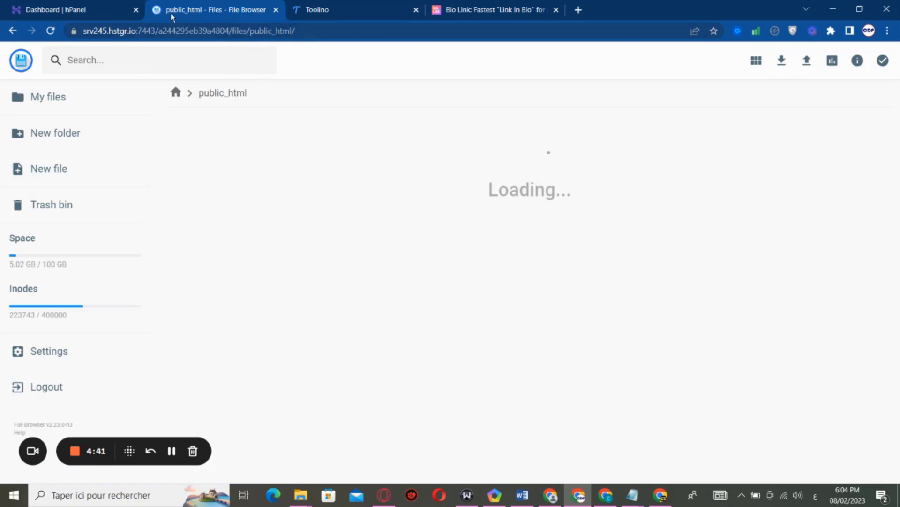
{"action": "left_click", "coordinate": [798, 64]}
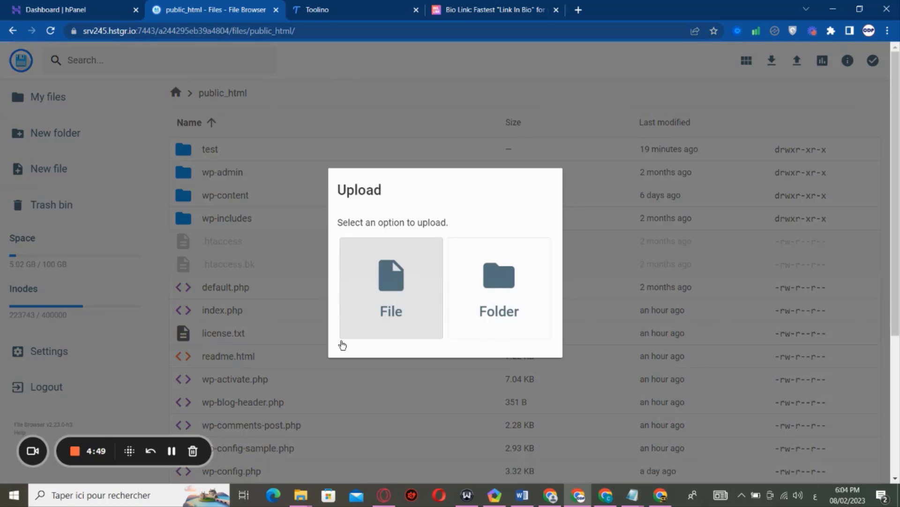
{"action": "left_click", "coordinate": [486, 96]}
Open the domaindemo.ga Subdomains page and focus its empty subdomain name field.
{"action": "left_click", "coordinate": [42, 11]}
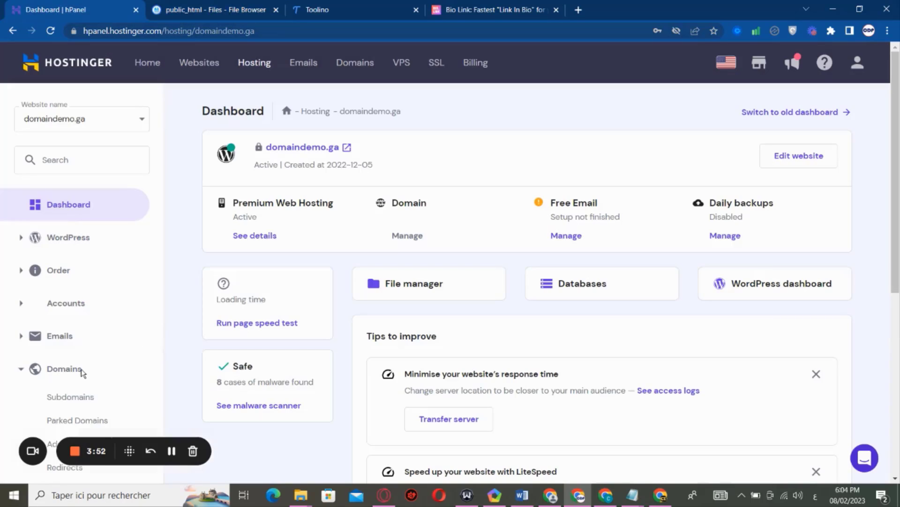
{"action": "scroll", "coordinate": [61, 382], "scroll_direction": "down", "scroll_amount": 7}
{"action": "scroll", "coordinate": [66, 305], "scroll_direction": "up", "scroll_amount": 5}
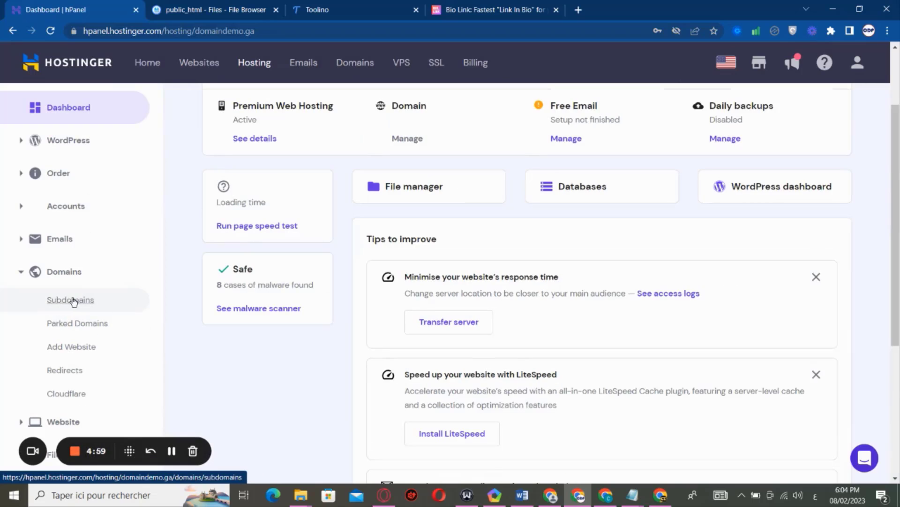
{"action": "left_click", "coordinate": [66, 302]}
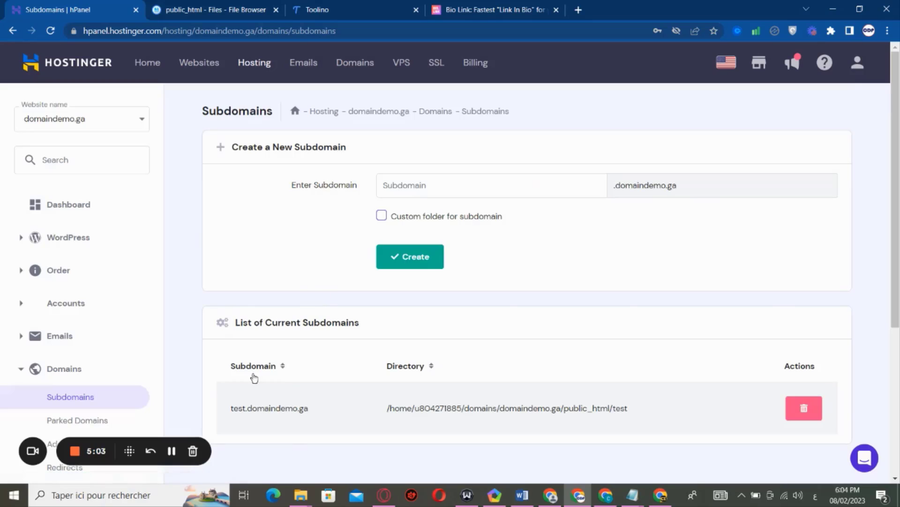
{"action": "left_click", "coordinate": [161, 9]}
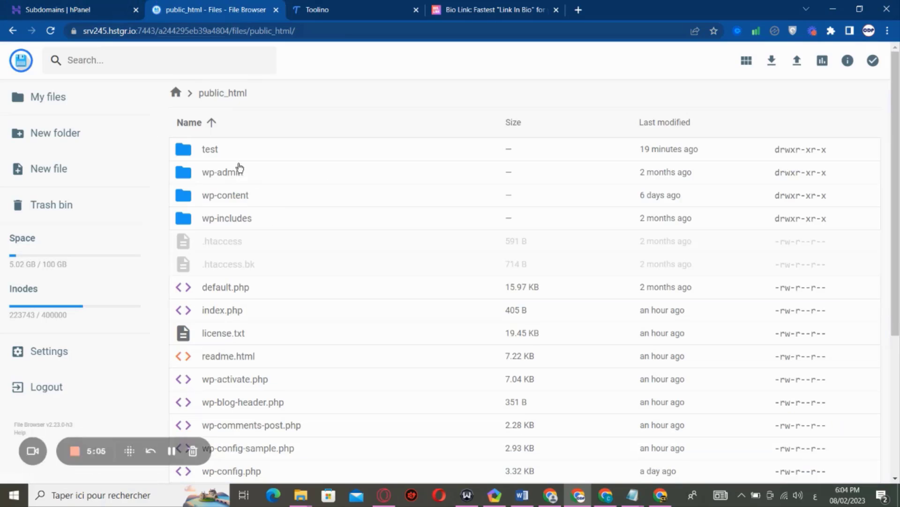
{"action": "left_click", "coordinate": [73, 5]}
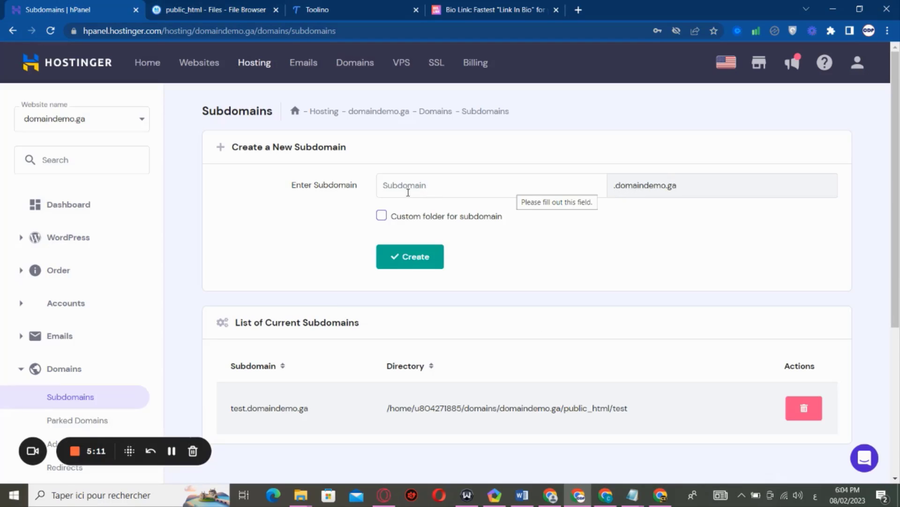
{"action": "left_click_drag", "start_coordinate": [683, 187], "coordinate": [616, 183]}
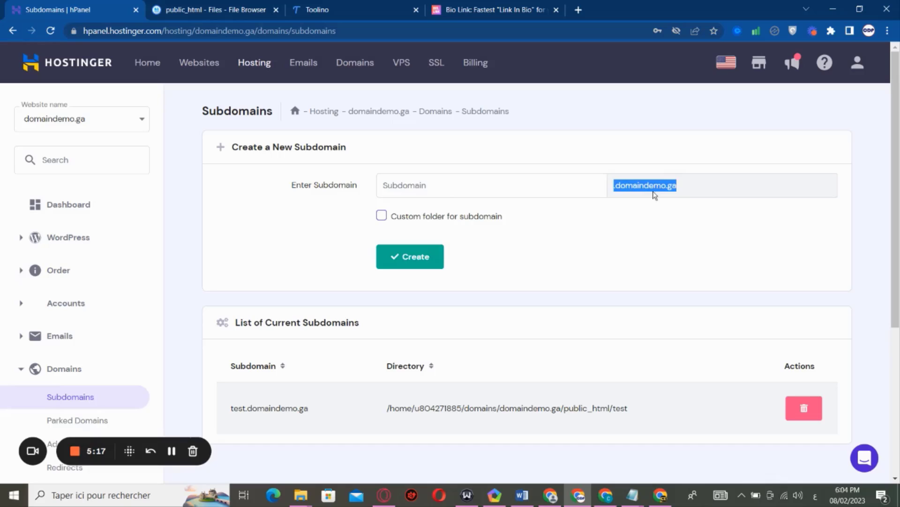
{"action": "left_click", "coordinate": [417, 194]}
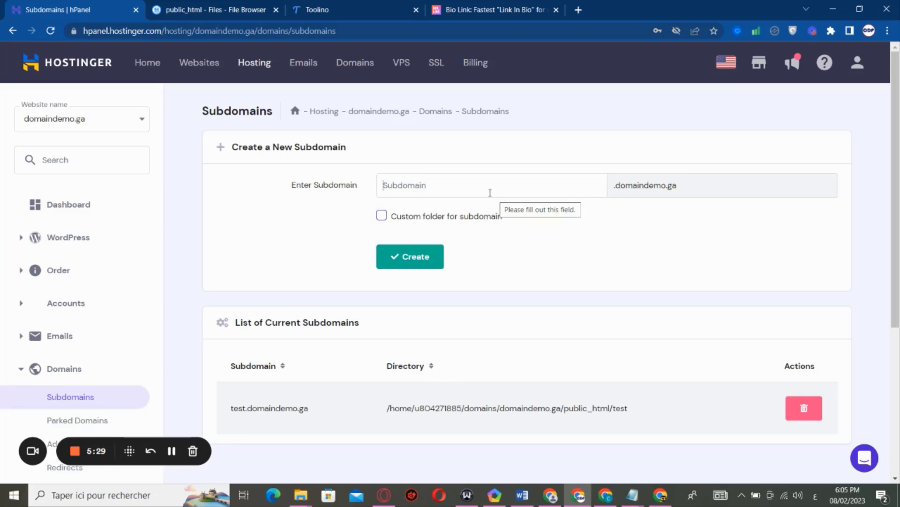
{"action": "left_click", "coordinate": [460, 185]}
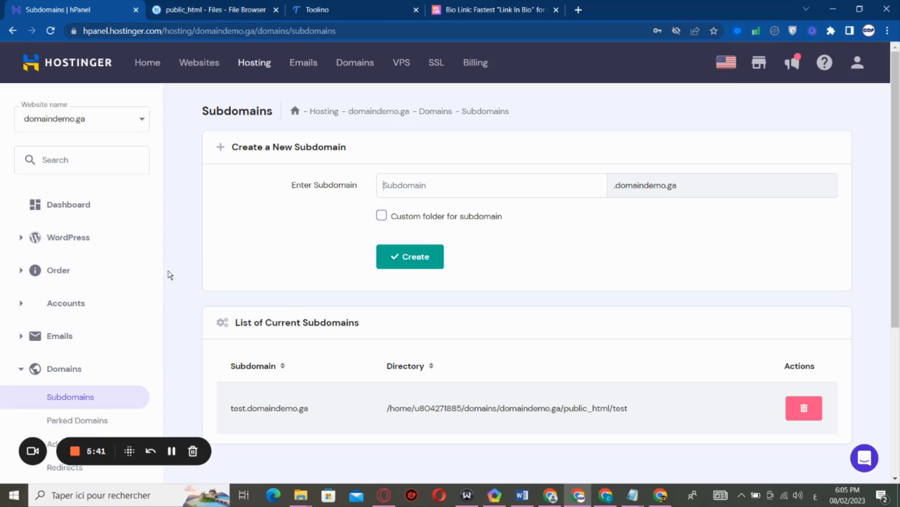
Open public_html/test and select the 39.15 MB product.zip archive.
{"action": "left_click", "coordinate": [216, 10]}
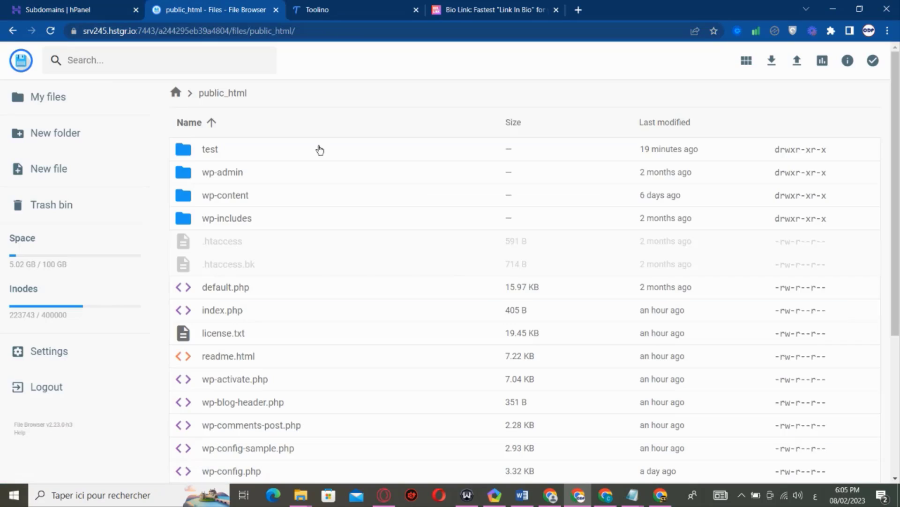
{"action": "left_click", "coordinate": [241, 156]}
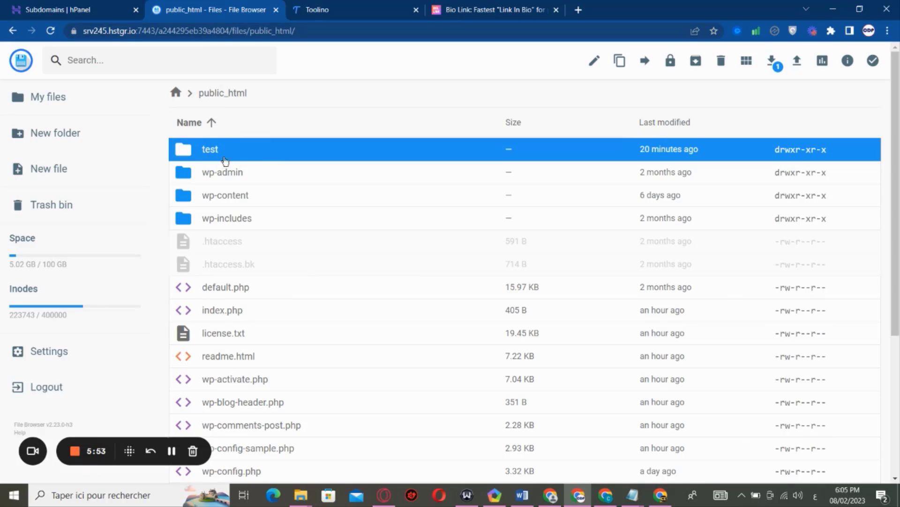
{"action": "double_click", "coordinate": [253, 149]}
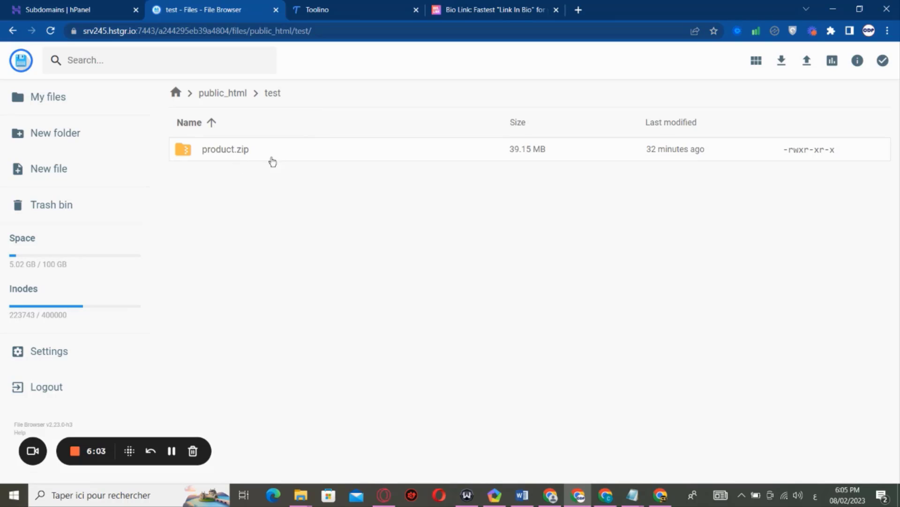
{"action": "left_click", "coordinate": [226, 160]}
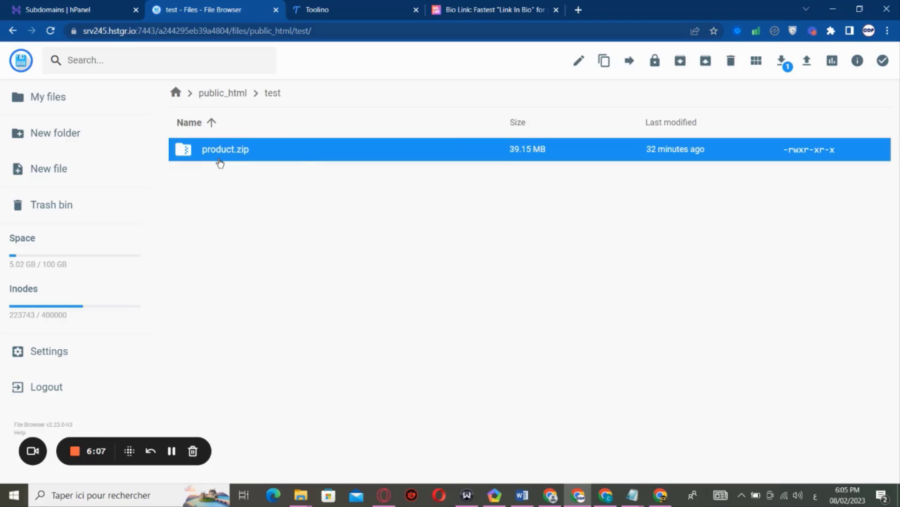
Extract product.zip into a new folder named CD and open it.
{"action": "right_click", "coordinate": [221, 163]}
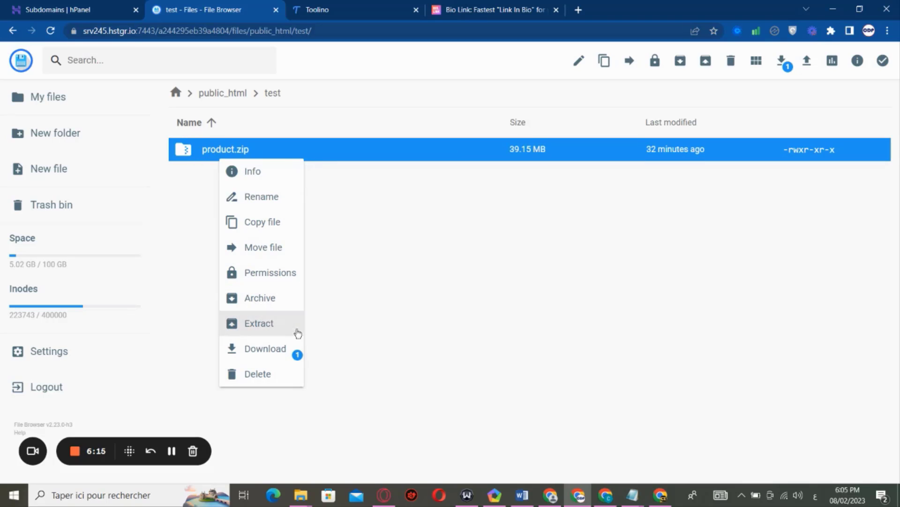
{"action": "left_click", "coordinate": [278, 326]}
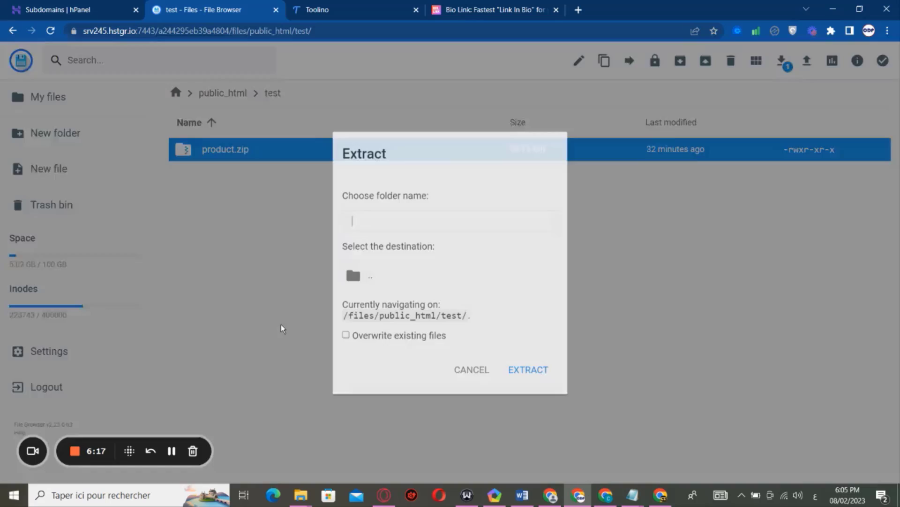
{"action": "type", "text": "زي"}
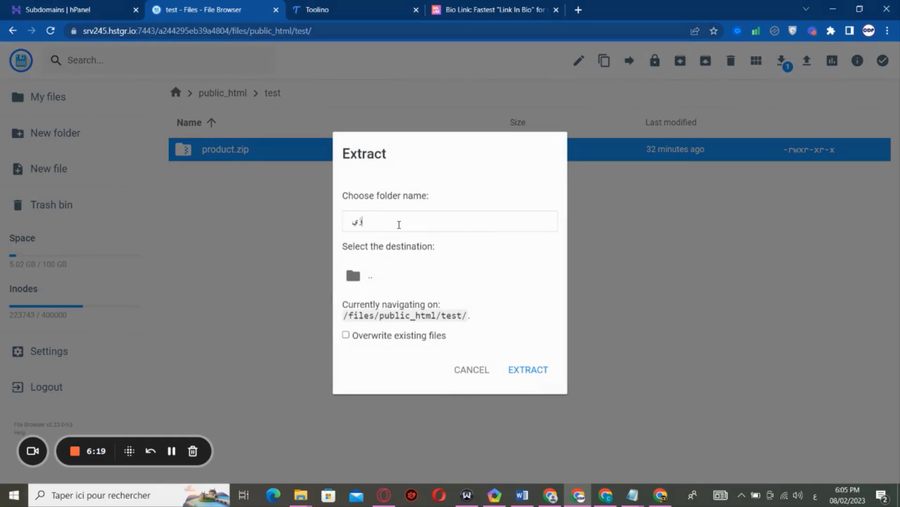
{"action": "key", "text": "alt+shift"}
{"action": "type", "text": "CD"}
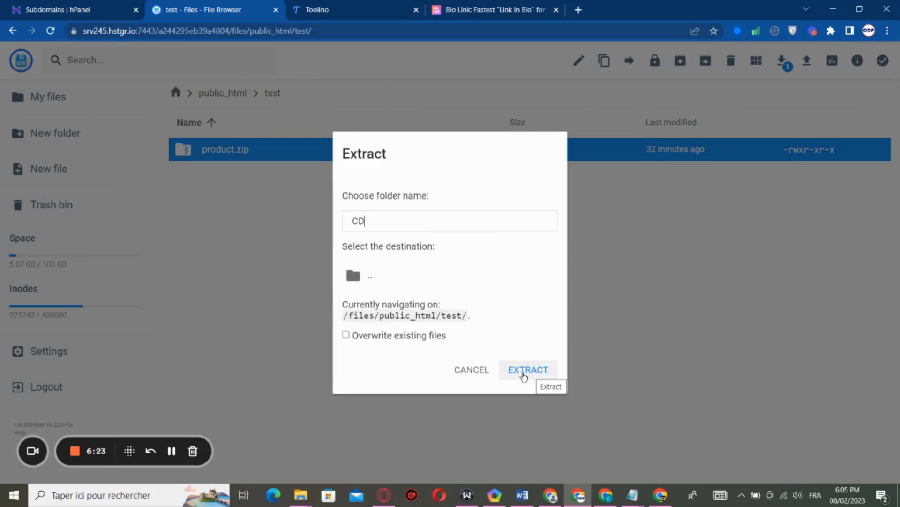
{"action": "left_click", "coordinate": [525, 373]}
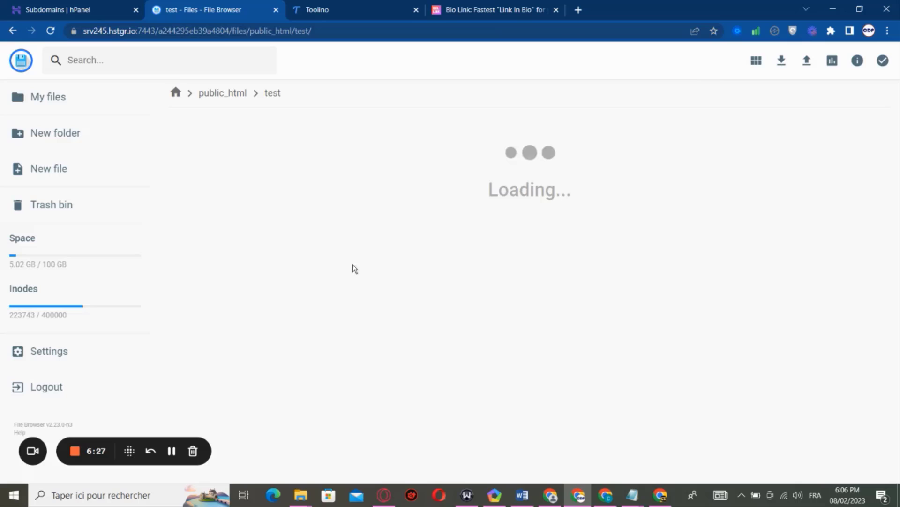
{"action": "double_click", "coordinate": [227, 162]}
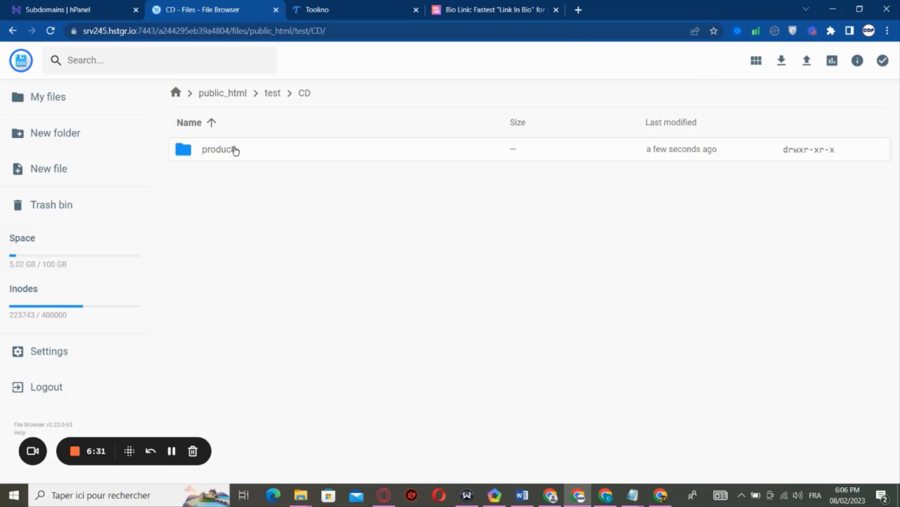
Open the product folder and select all its items, from app through index.php.
{"action": "double_click", "coordinate": [235, 149]}
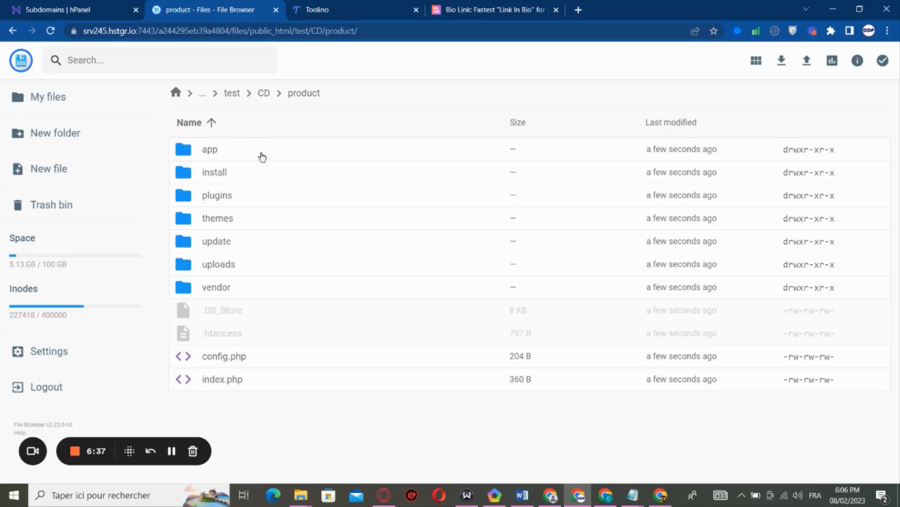
{"action": "left_click", "coordinate": [266, 154]}
{"action": "left_click", "coordinate": [269, 174], "text": "ctrl"}
{"action": "left_click", "coordinate": [276, 202], "text": "ctrl"}
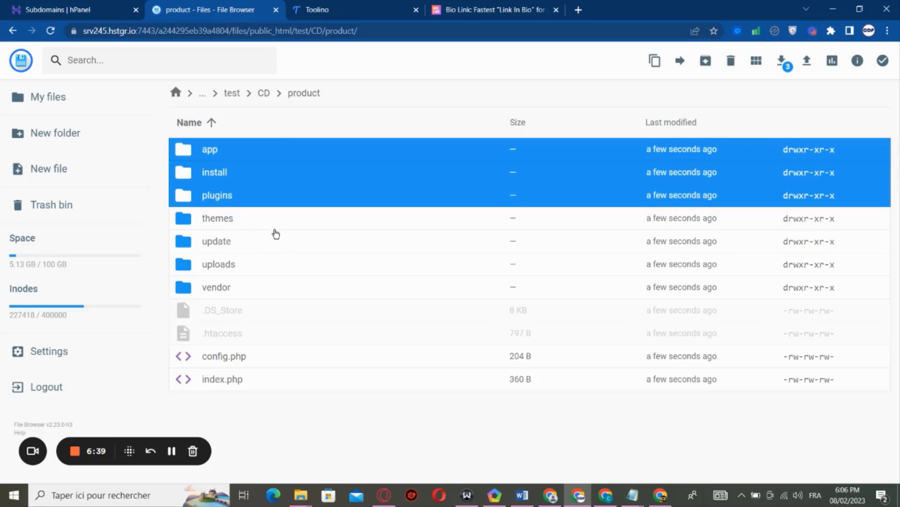
{"action": "left_click", "coordinate": [276, 220], "text": "ctrl"}
{"action": "left_click", "coordinate": [278, 243], "text": "ctrl"}
{"action": "left_click", "coordinate": [293, 266], "text": "ctrl"}
{"action": "left_click", "coordinate": [289, 288], "text": "ctrl"}
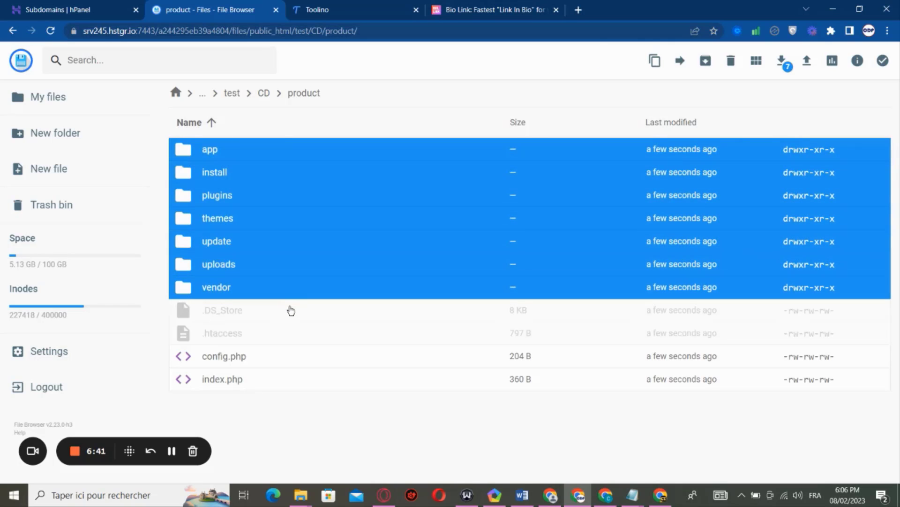
{"action": "left_click", "coordinate": [291, 310], "text": "ctrl"}
{"action": "left_click", "coordinate": [287, 334], "text": "ctrl"}
{"action": "left_click", "coordinate": [284, 357], "text": "ctrl"}
{"action": "left_click", "coordinate": [285, 380], "text": "ctrl"}
Move the selected items up into the parent CD folder.
{"action": "right_click", "coordinate": [235, 203]}
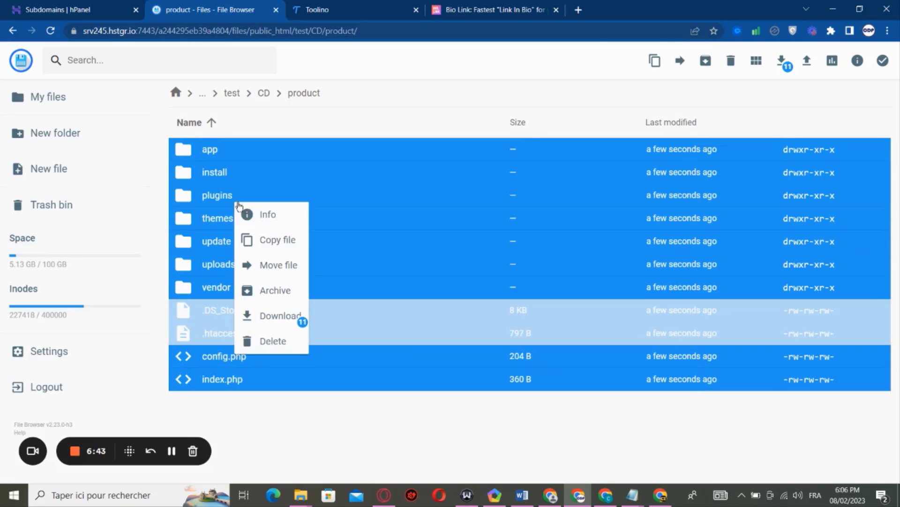
{"action": "left_click", "coordinate": [253, 271]}
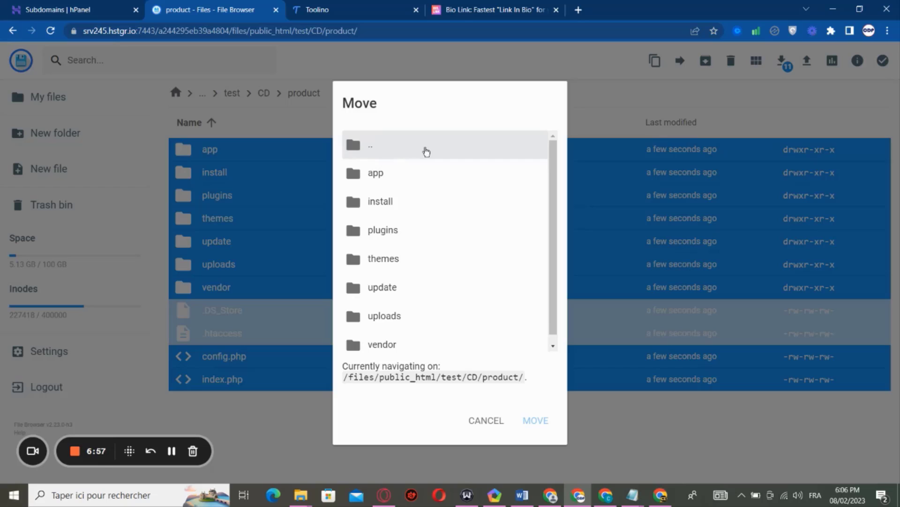
{"action": "left_click", "coordinate": [426, 150]}
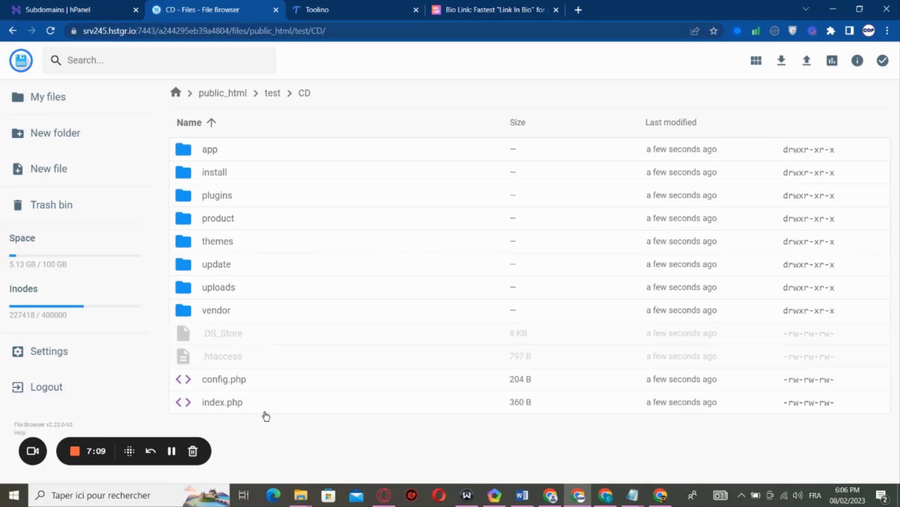
Select everything in CD and move it up into the parent test folder.
{"action": "left_click_drag", "start_coordinate": [263, 409], "coordinate": [247, 175]}
{"action": "right_click", "coordinate": [248, 175]}
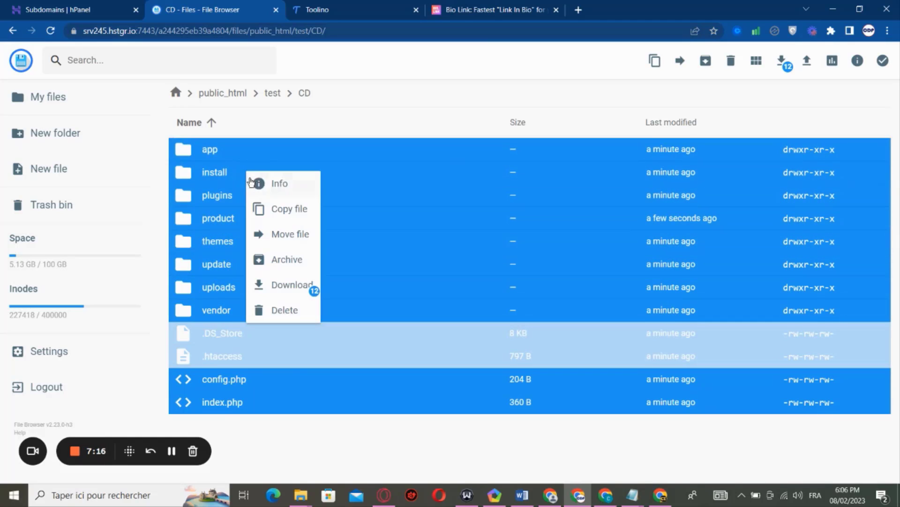
{"action": "left_click", "coordinate": [295, 236]}
{"action": "left_click", "coordinate": [406, 143]}
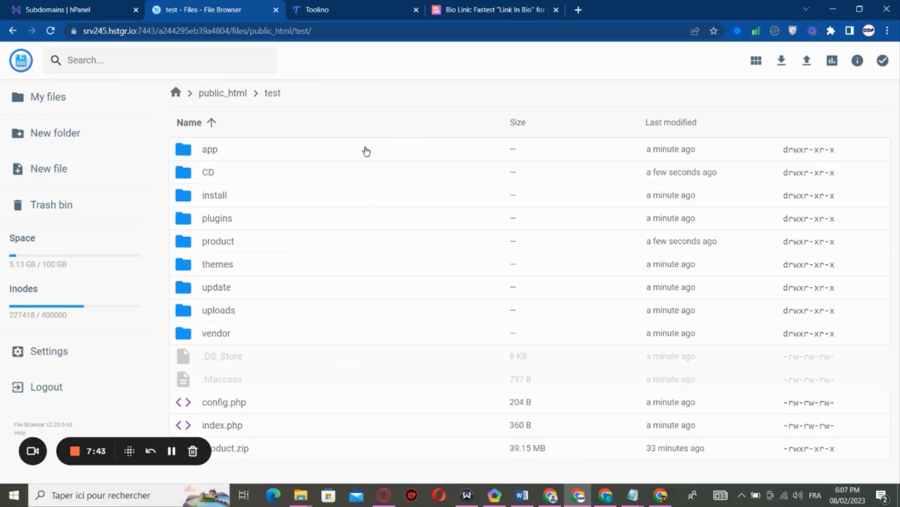
Open the Databases > MySQL Databases page in hPanel.
{"action": "left_click", "coordinate": [67, 7]}
{"action": "scroll", "coordinate": [67, 312], "scroll_direction": "down", "scroll_amount": 5}
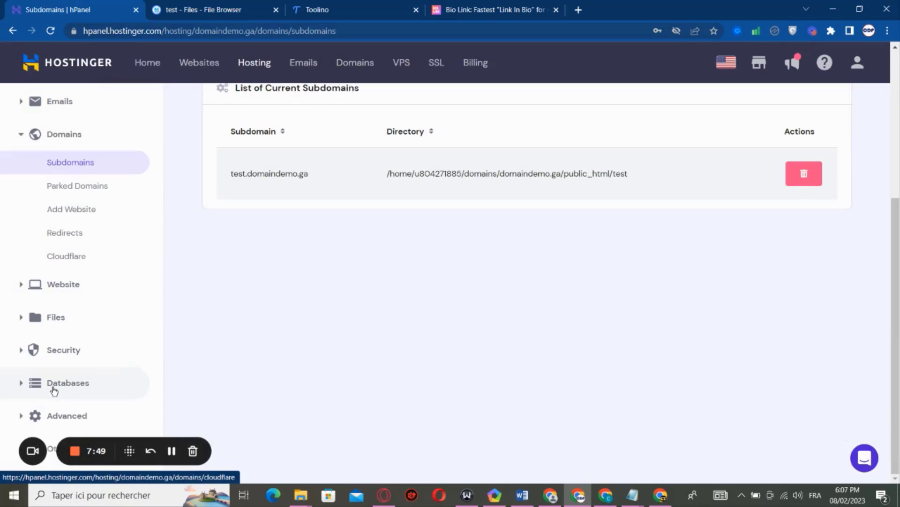
{"action": "left_click", "coordinate": [54, 391]}
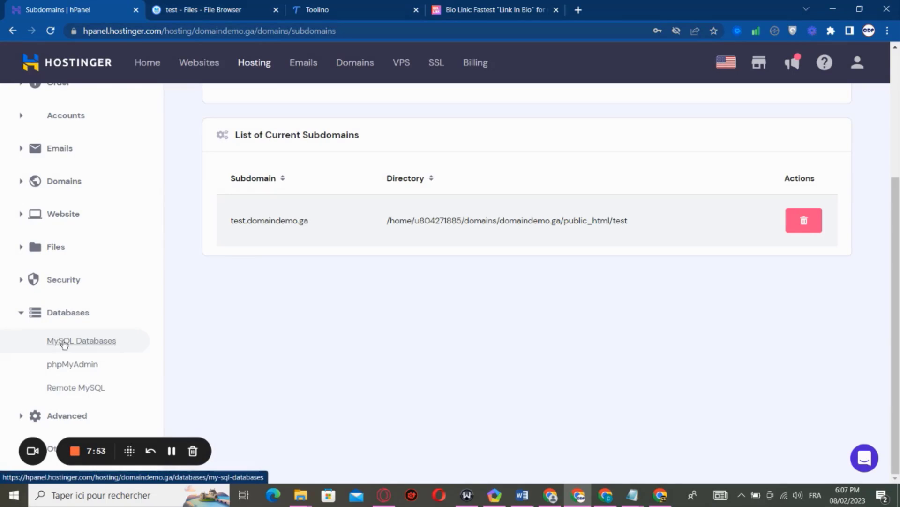
{"action": "left_click", "coordinate": [66, 343]}
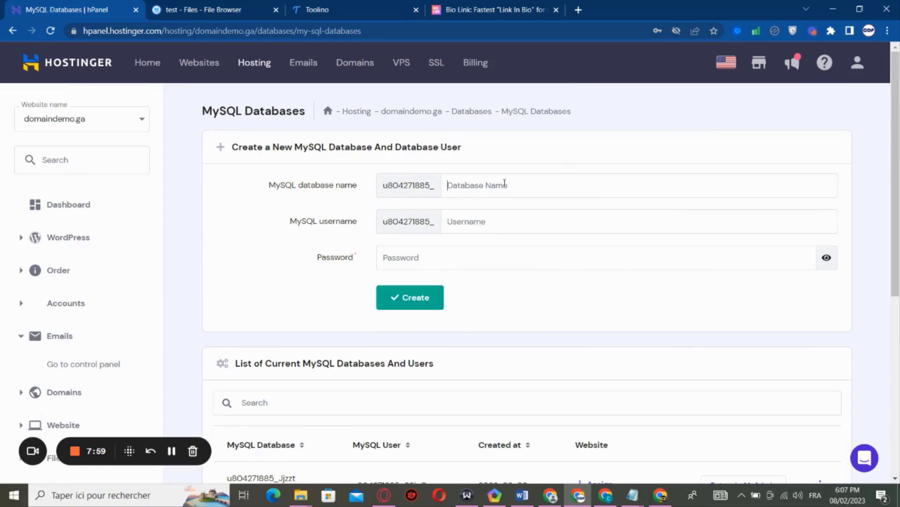
Enter Test1234 as both the new database name and the MySQL username.
{"action": "type", "text": "t"}
{"action": "key", "text": "BackSpace"}
{"action": "type", "text": "tE"}
{"action": "key", "text": "BackSpace"}
{"action": "key", "text": "BackSpace"}
{"action": "type", "text": "Test1234"}
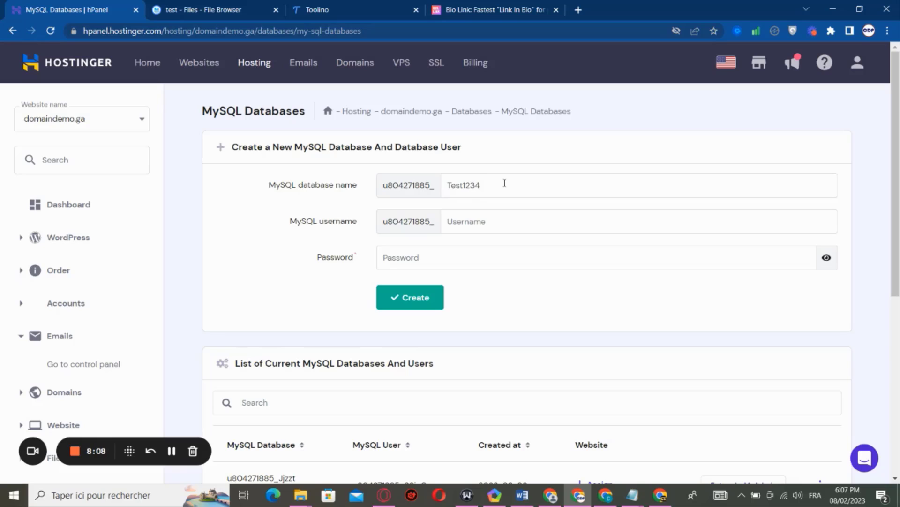
{"action": "double_click", "coordinate": [504, 183]}
{"action": "right_click", "coordinate": [506, 184]}
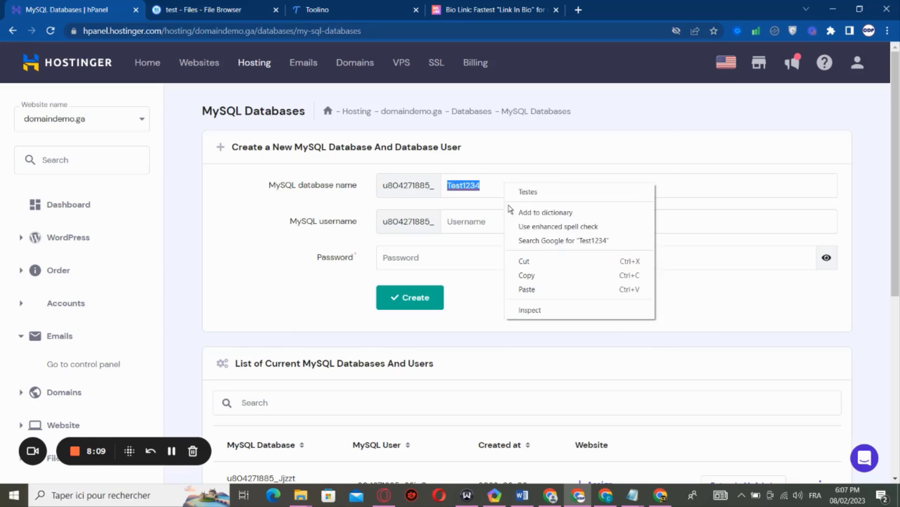
{"action": "left_click", "coordinate": [516, 276]}
{"action": "left_click", "coordinate": [482, 225]}
{"action": "key", "text": "ctrl+v"}
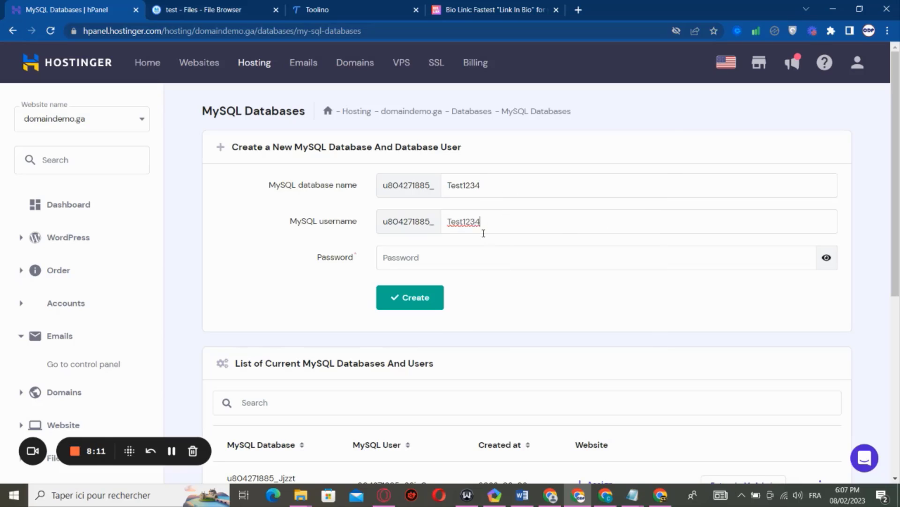
Set the database password and create the Test1234 database and user.
{"action": "left_click", "coordinate": [490, 263]}
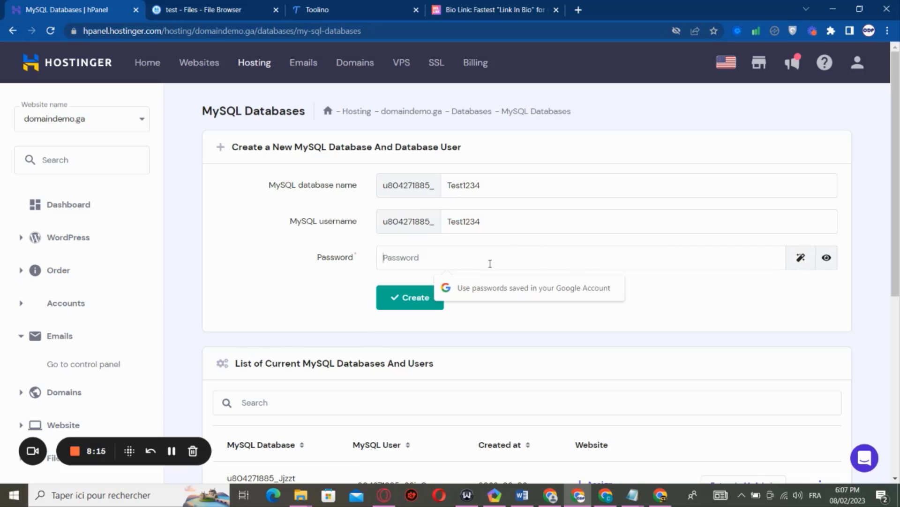
{"action": "key", "text": "ctrl+v"}
{"action": "left_click", "coordinate": [828, 261]}
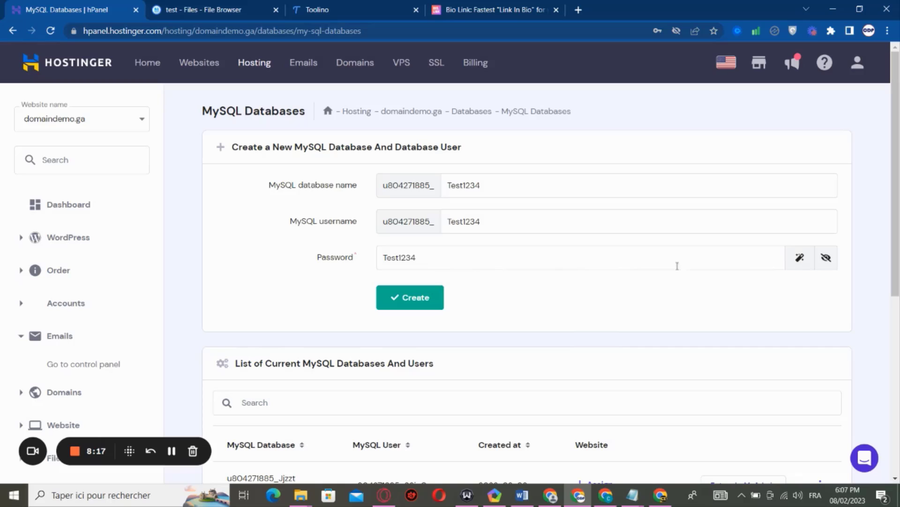
{"action": "type", "text": "5"}
{"action": "left_click", "coordinate": [412, 307]}
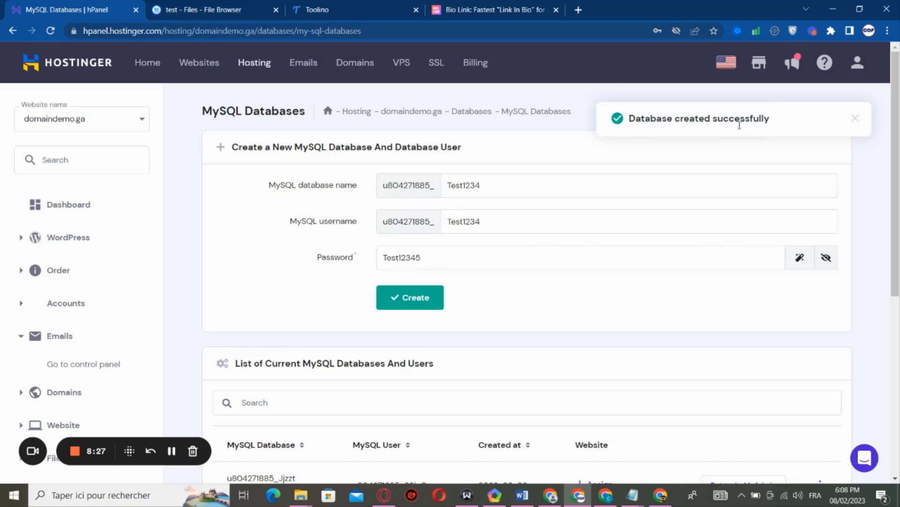
{"action": "scroll", "coordinate": [589, 346], "scroll_direction": "down", "scroll_amount": 3}
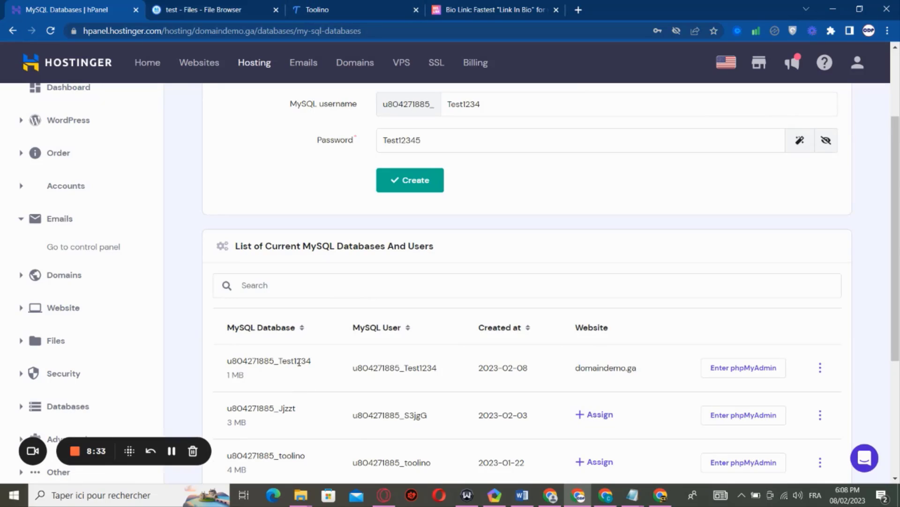
Go back to hPanel and copy the subdomain name test.domaindemo.ga from the Subdomains page.
{"action": "left_click", "coordinate": [216, 11]}
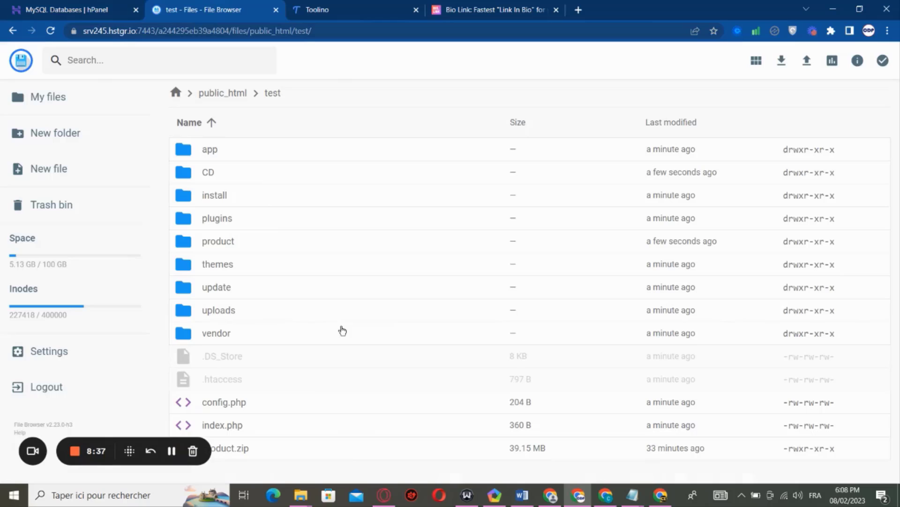
{"action": "left_click", "coordinate": [76, 5]}
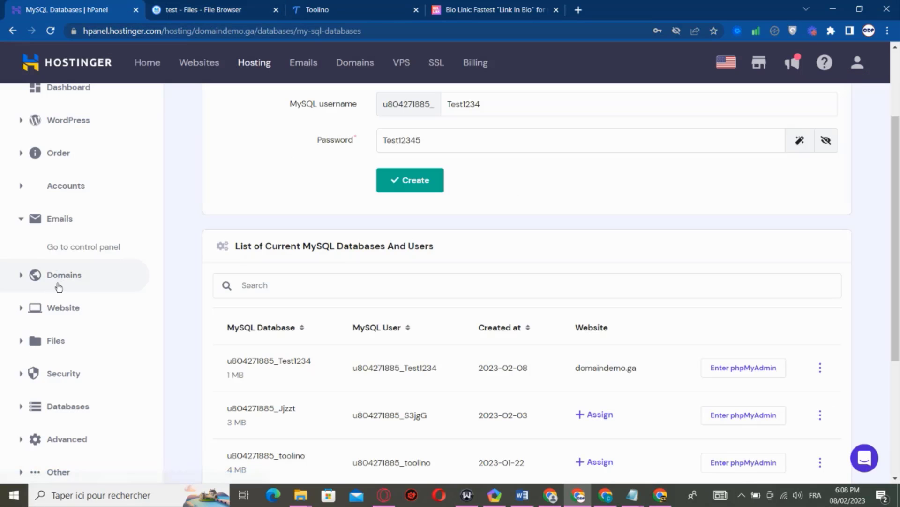
{"action": "left_click", "coordinate": [82, 282]}
{"action": "scroll", "coordinate": [75, 282], "scroll_direction": "up", "scroll_amount": 3}
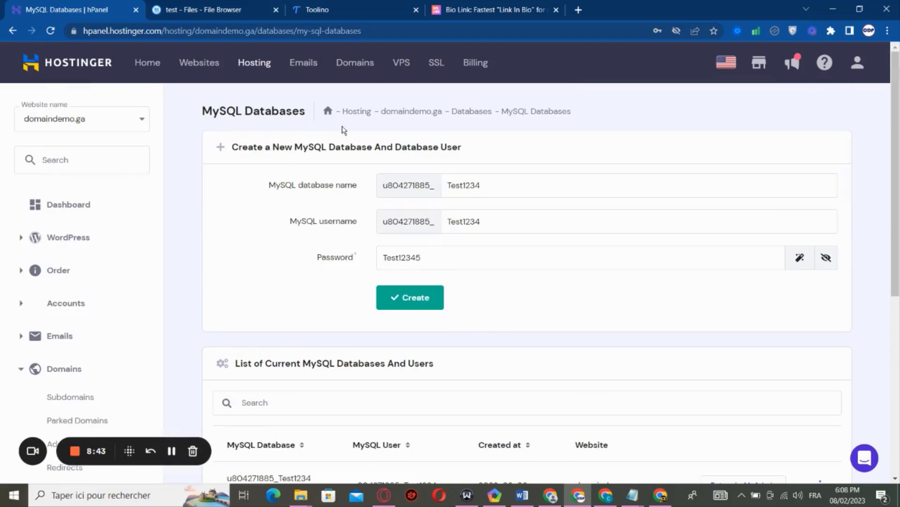
{"action": "scroll", "coordinate": [117, 241], "scroll_direction": "down", "scroll_amount": 3}
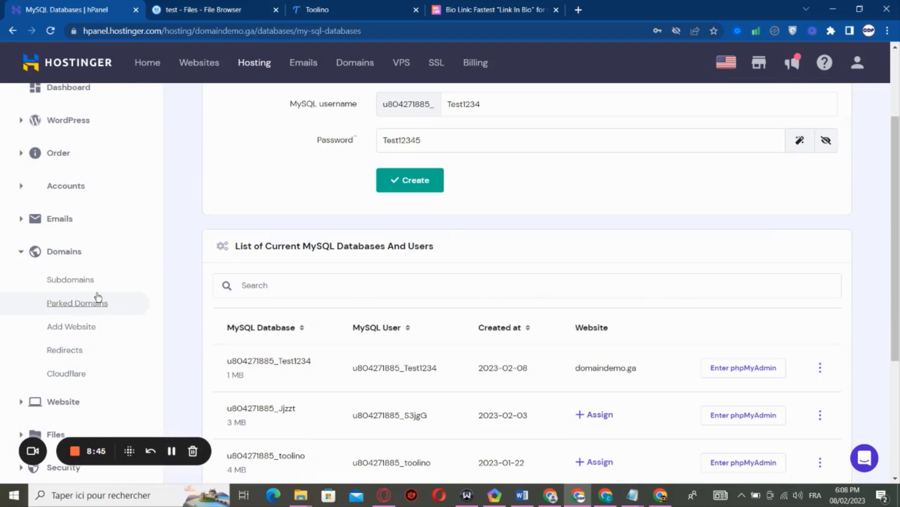
{"action": "left_click", "coordinate": [60, 283]}
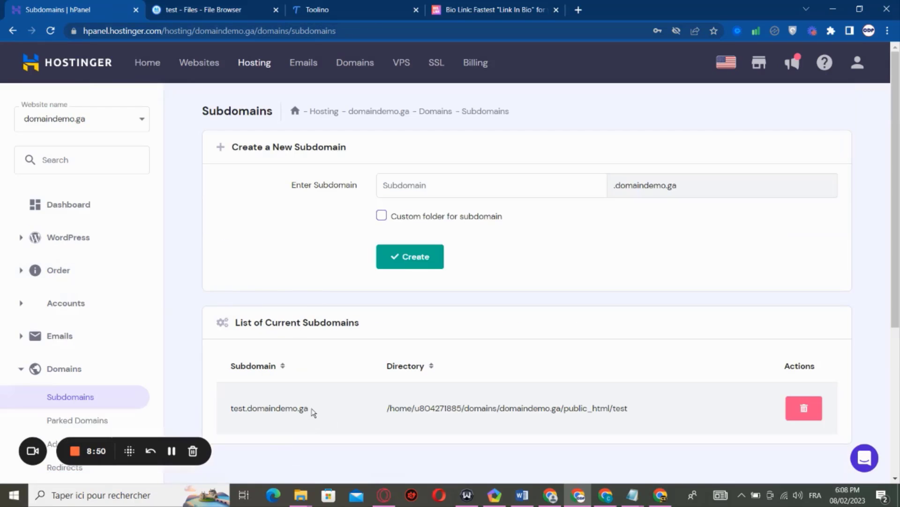
{"action": "left_click_drag", "start_coordinate": [313, 412], "coordinate": [221, 412]}
{"action": "right_click", "coordinate": [262, 412]}
{"action": "left_click", "coordinate": [306, 338]}
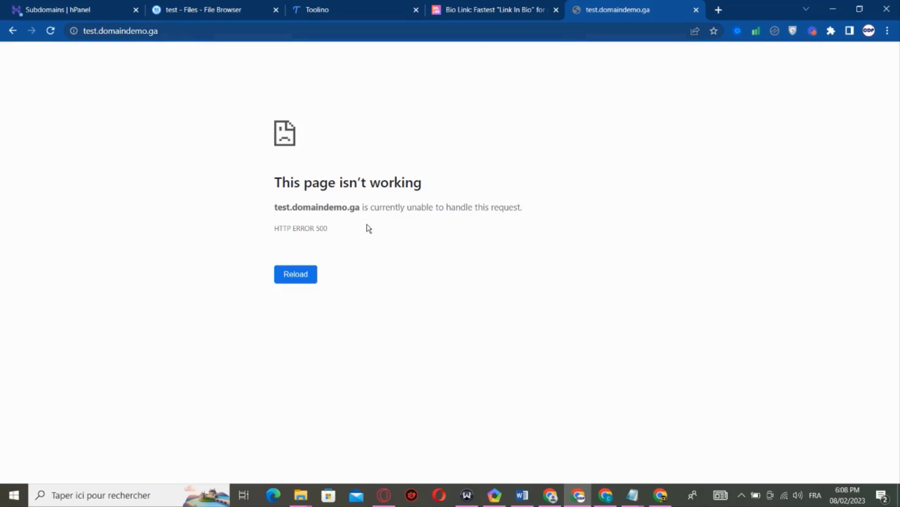
Load test.domaindemo.ga/install in the browser.
{"action": "left_click", "coordinate": [159, 33]}
{"action": "left_click", "coordinate": [206, 33]}
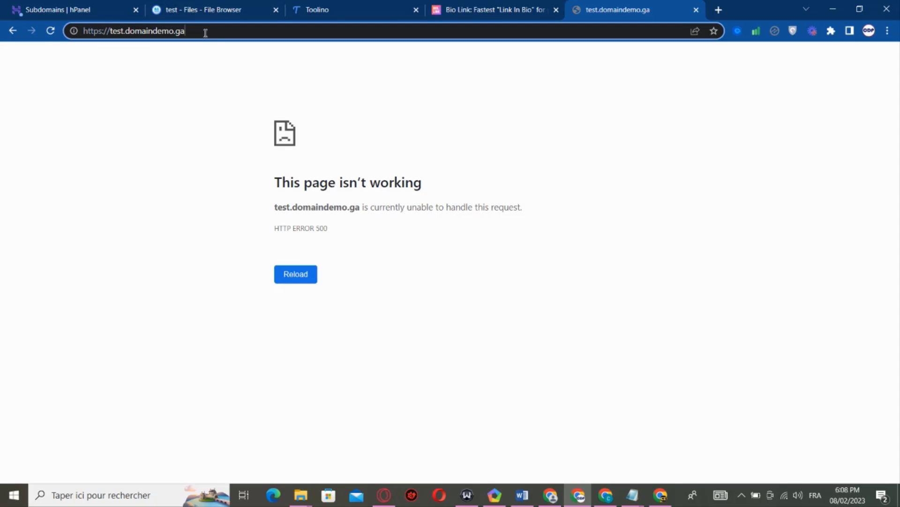
{"action": "type", "text": "/install"}
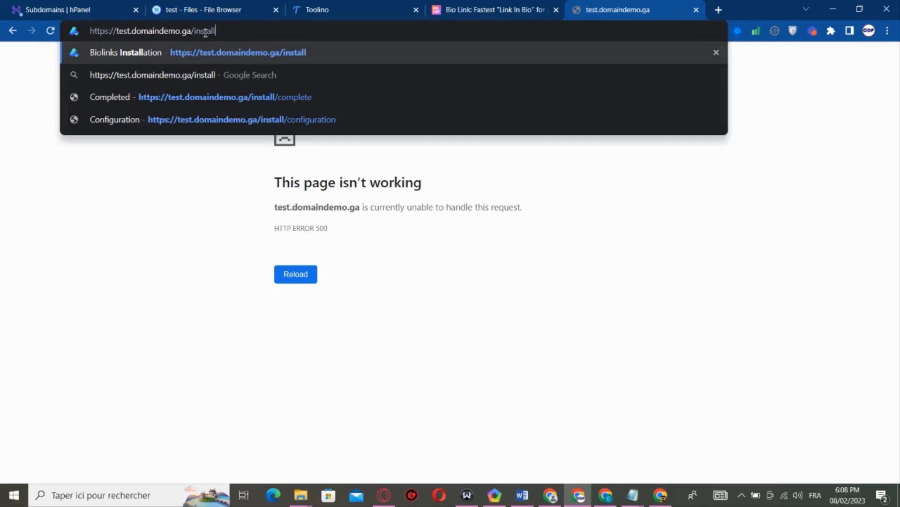
{"action": "key", "text": "Return"}
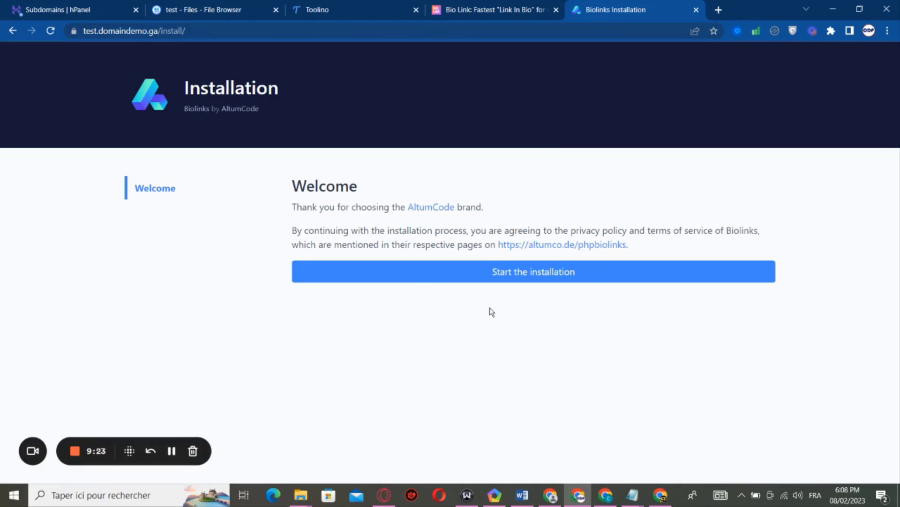
Start the Biolinks installation and review the passing Requirements list.
{"action": "left_click", "coordinate": [469, 280]}
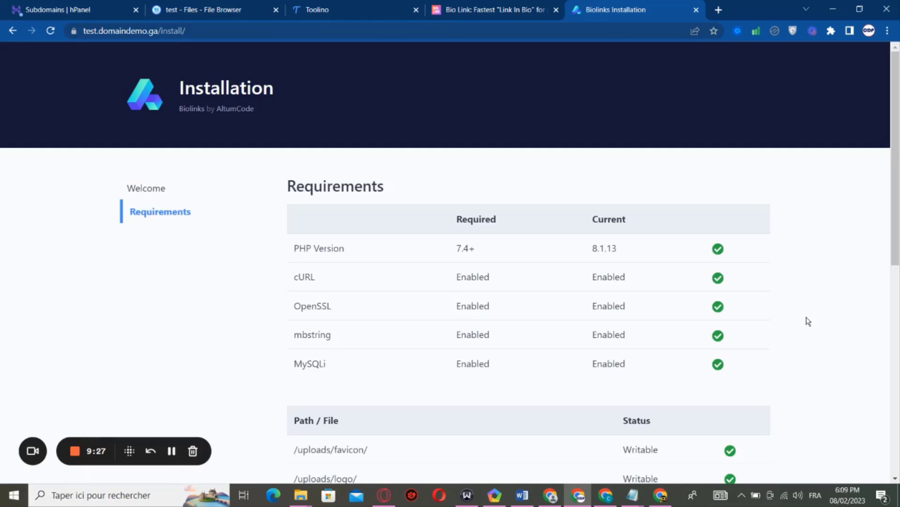
{"action": "scroll", "coordinate": [898, 185], "scroll_direction": "down", "scroll_amount": 1}
{"action": "left_click_drag", "start_coordinate": [898, 185], "coordinate": [898, 208]}
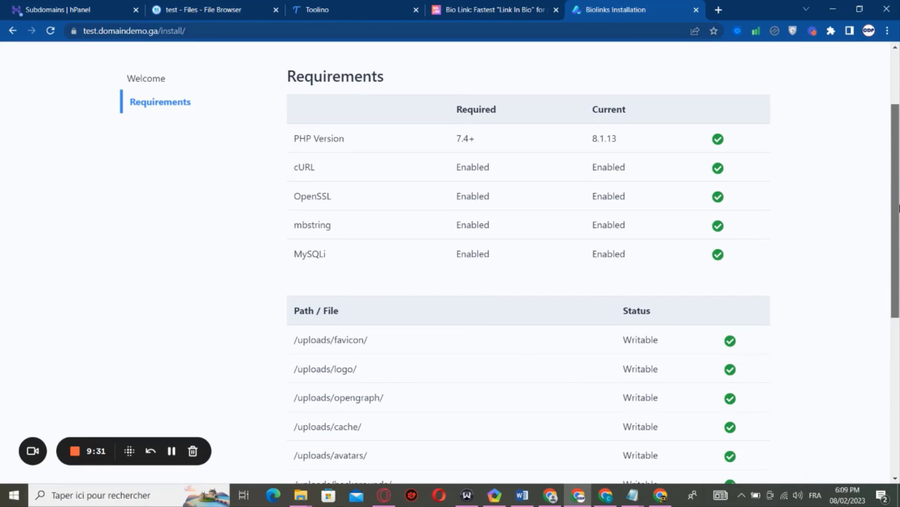
{"action": "scroll", "coordinate": [899, 208], "scroll_direction": "down", "scroll_amount": 6}
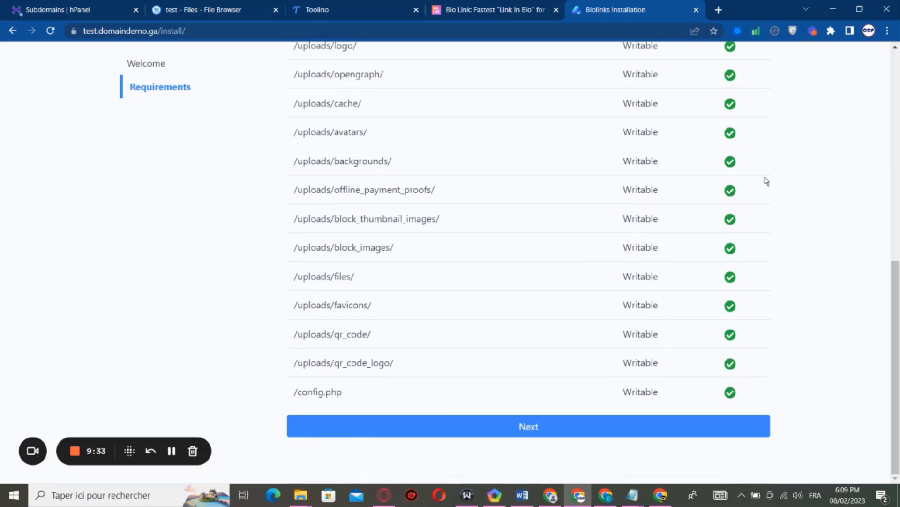
Advance to the Setup step, keep localhost as the database host, and select the database Name field.
{"action": "left_click", "coordinate": [509, 436]}
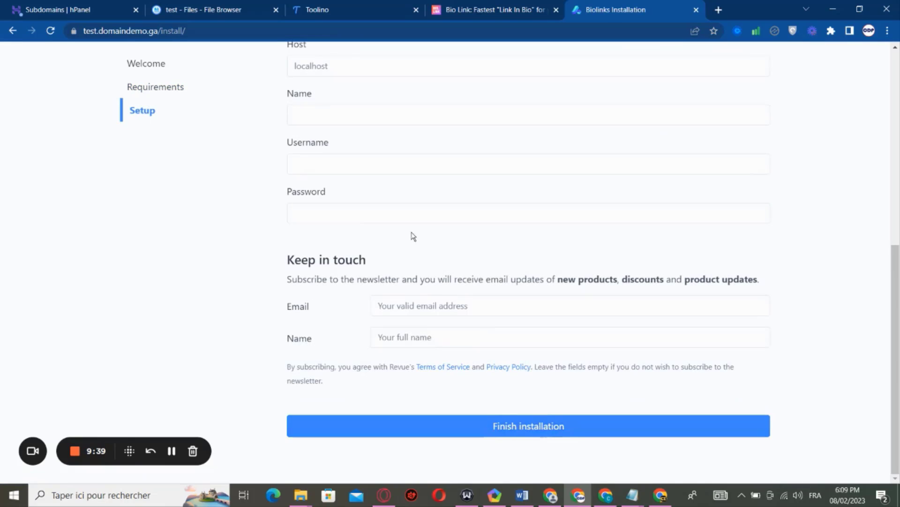
{"action": "scroll", "coordinate": [413, 237], "scroll_direction": "up", "scroll_amount": 3}
{"action": "scroll", "coordinate": [412, 232], "scroll_direction": "down", "scroll_amount": 1}
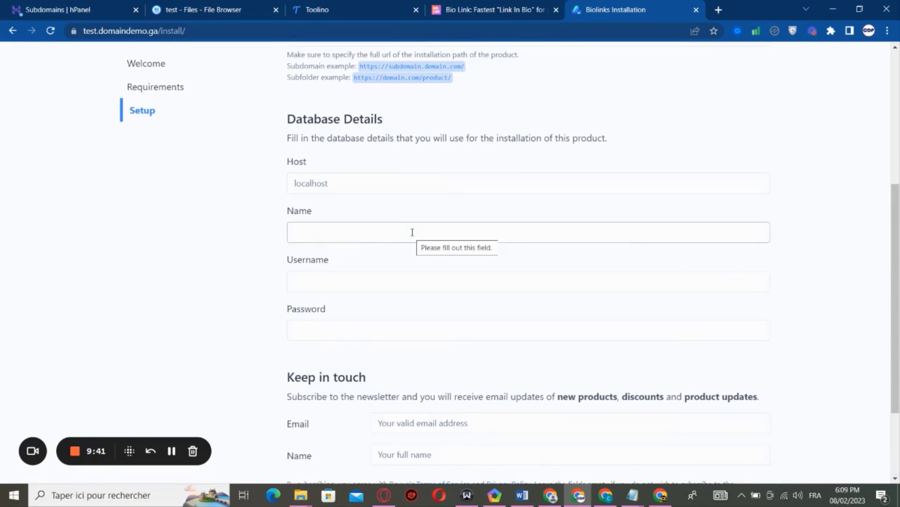
{"action": "left_click", "coordinate": [341, 184]}
{"action": "left_click_drag", "start_coordinate": [340, 184], "coordinate": [271, 184]}
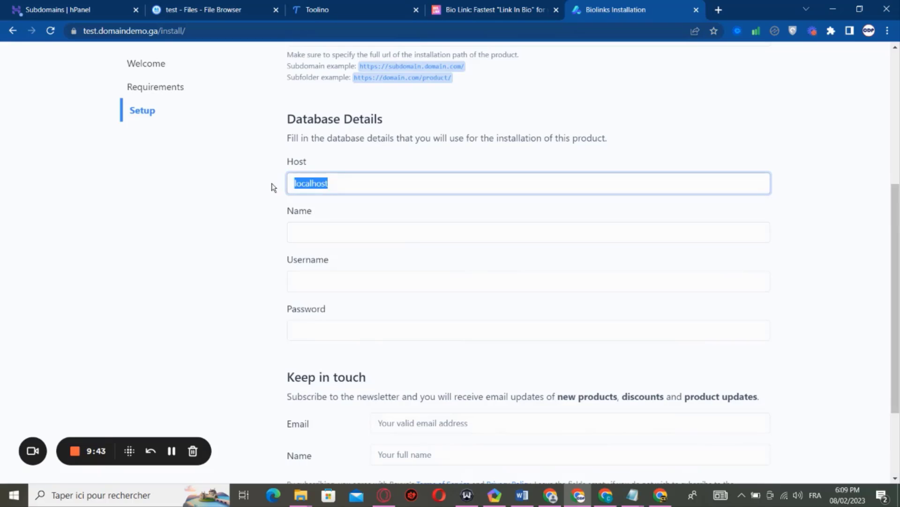
{"action": "left_click", "coordinate": [348, 189]}
{"action": "left_click", "coordinate": [316, 235]}
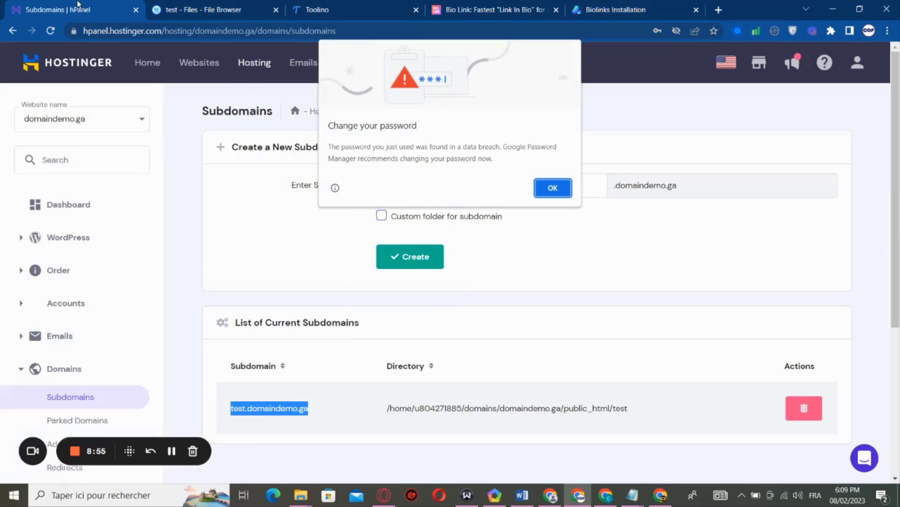
Dismiss the browser password prompts and open hPanel's MySQL Databases page.
{"action": "left_click", "coordinate": [553, 188]}
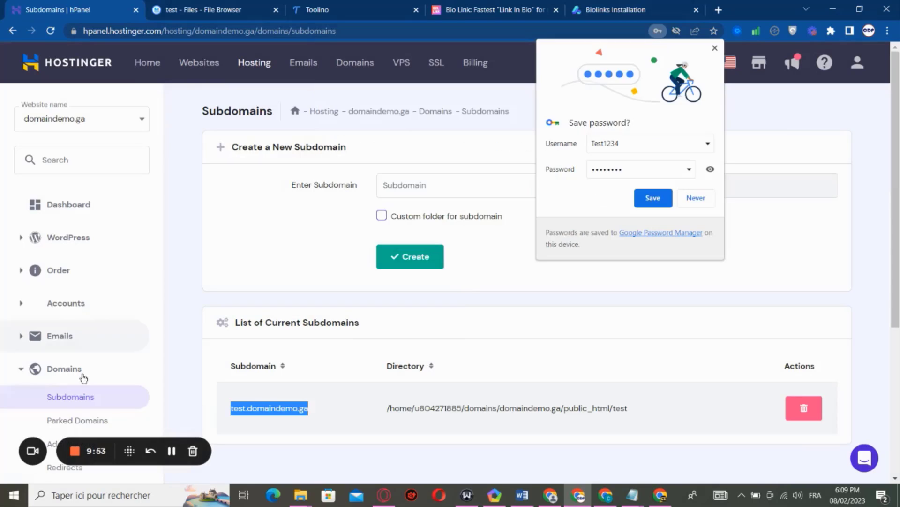
{"action": "left_click", "coordinate": [696, 198]}
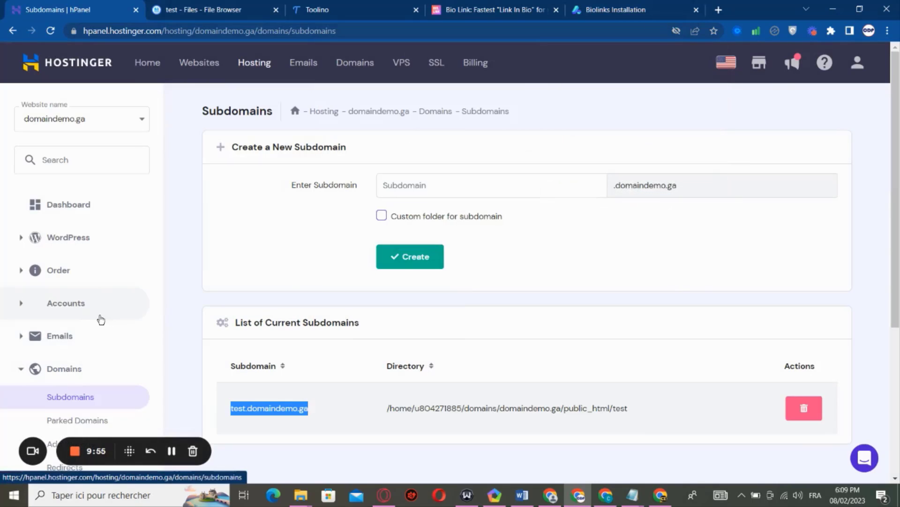
{"action": "scroll", "coordinate": [108, 315], "scroll_direction": "down", "scroll_amount": 5}
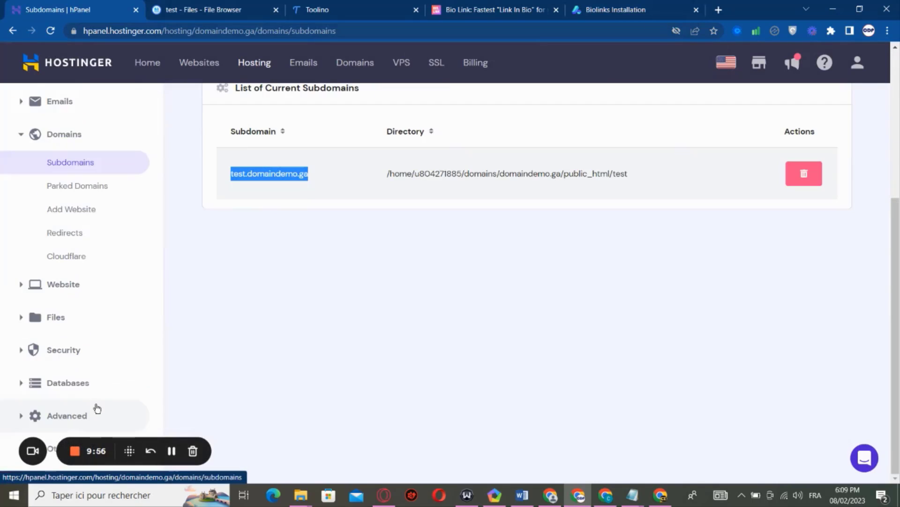
{"action": "left_click", "coordinate": [101, 375]}
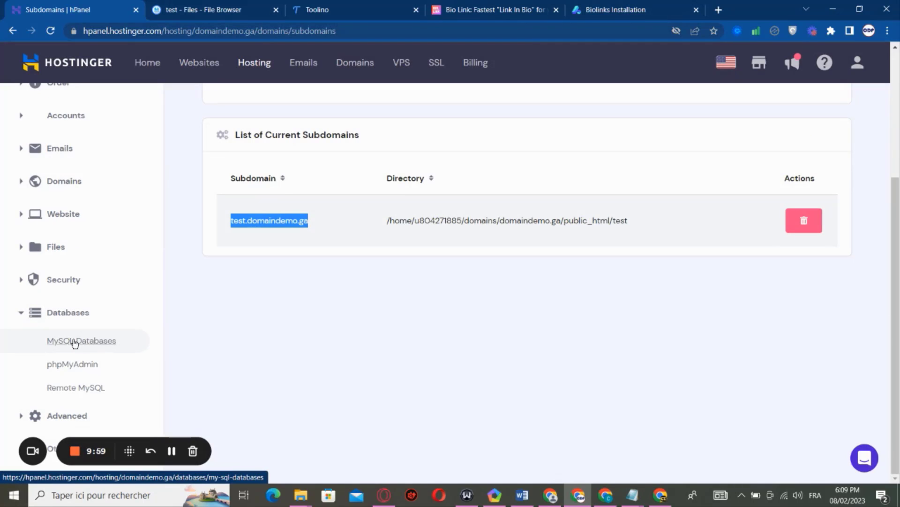
{"action": "left_click", "coordinate": [74, 340]}
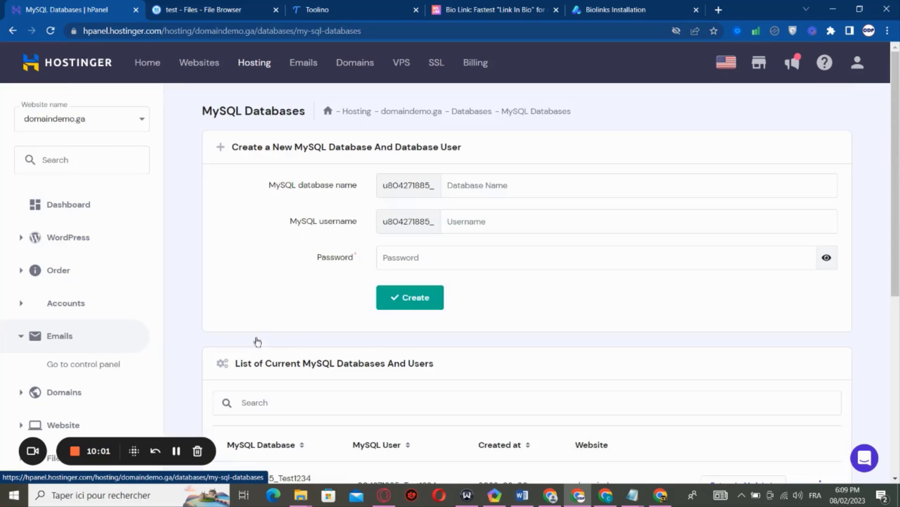
Copy the Test1234 database's full name from the databases list.
{"action": "scroll", "coordinate": [335, 314], "scroll_direction": "down", "scroll_amount": 4}
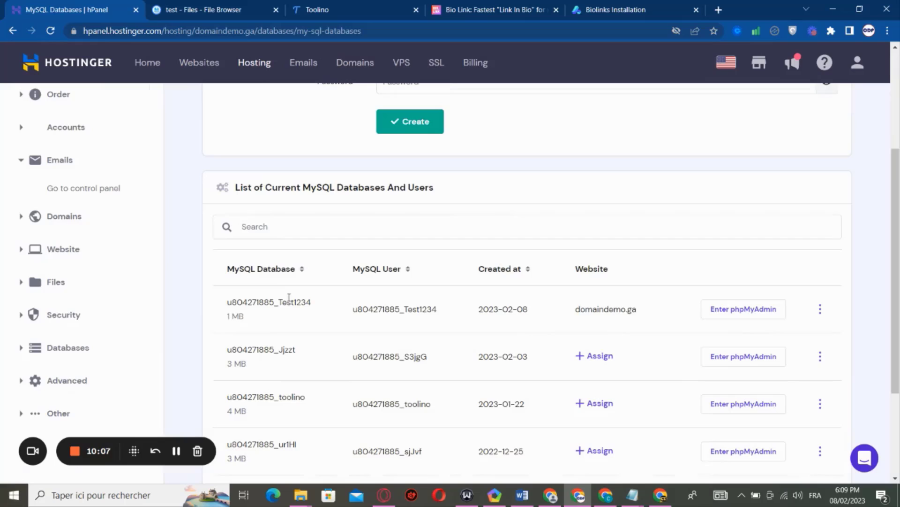
{"action": "left_click_drag", "start_coordinate": [314, 304], "coordinate": [220, 309]}
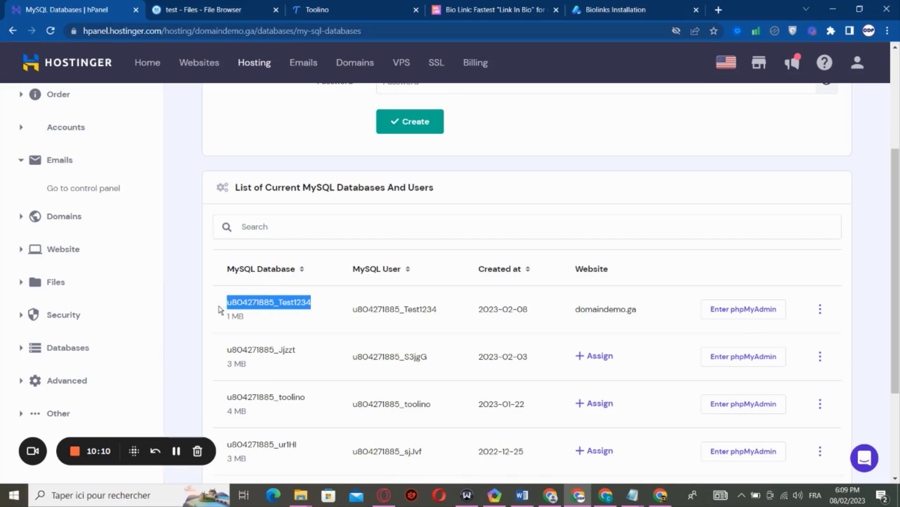
{"action": "right_click", "coordinate": [250, 305]}
{"action": "left_click", "coordinate": [264, 312]}
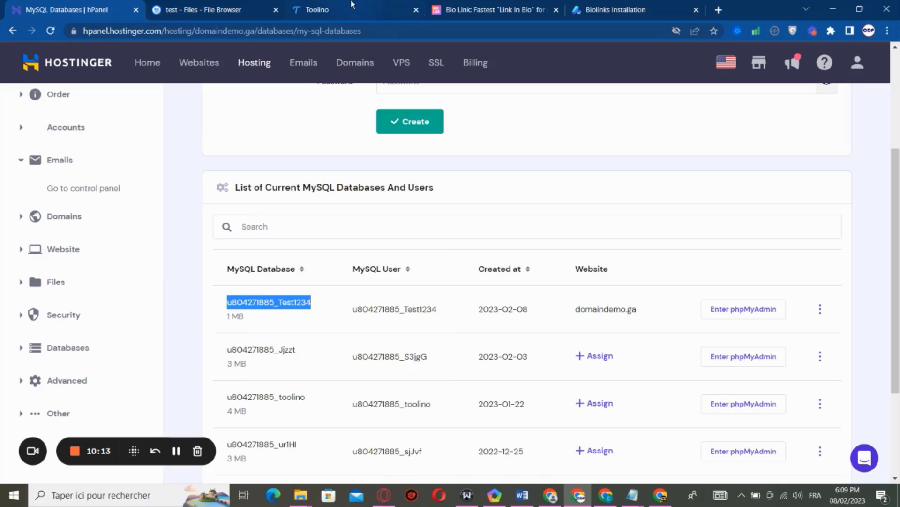
Paste the Test1234 database name into Name and Username, enter the password, and finish installation.
{"action": "left_click", "coordinate": [610, 9]}
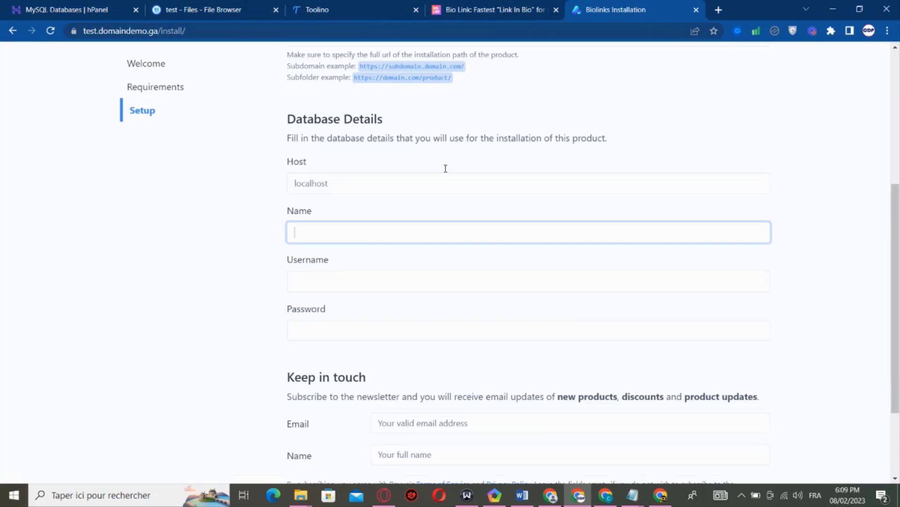
{"action": "key", "text": "ctrl+v"}
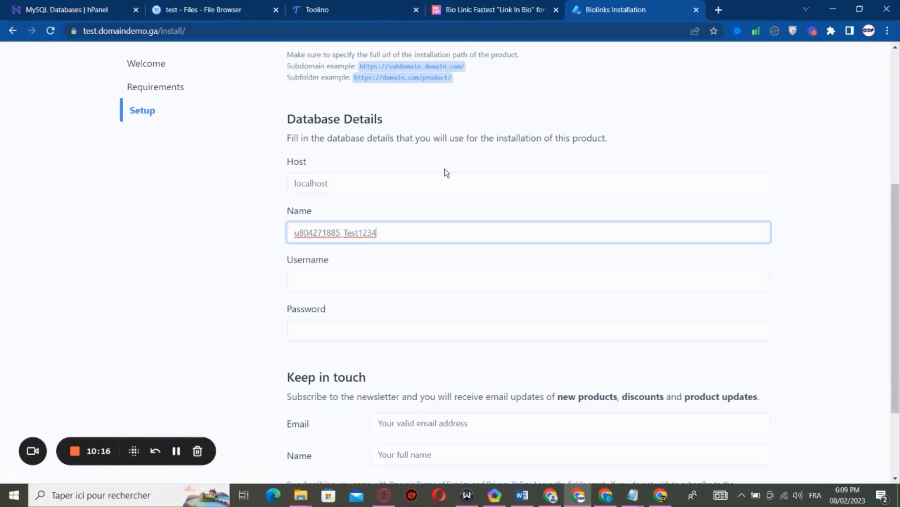
{"action": "left_click", "coordinate": [424, 282]}
{"action": "key", "text": "ctrl+v"}
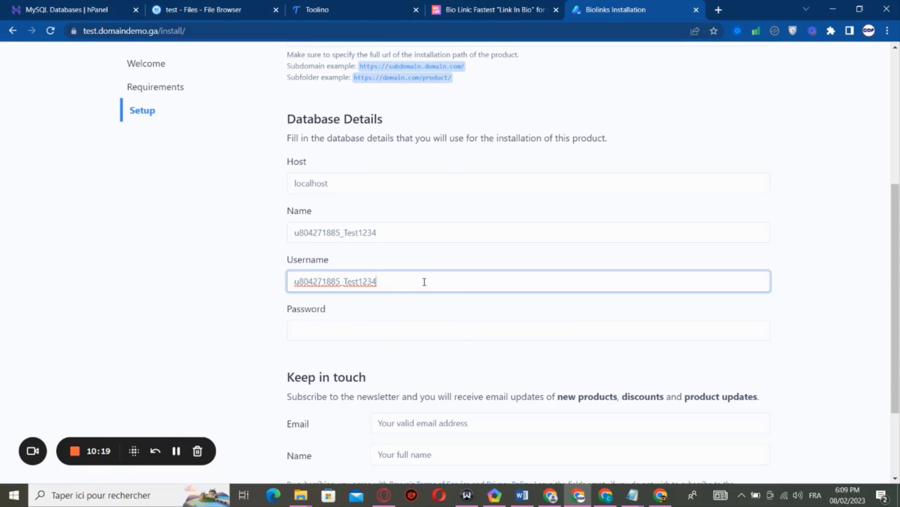
{"action": "left_click", "coordinate": [345, 334]}
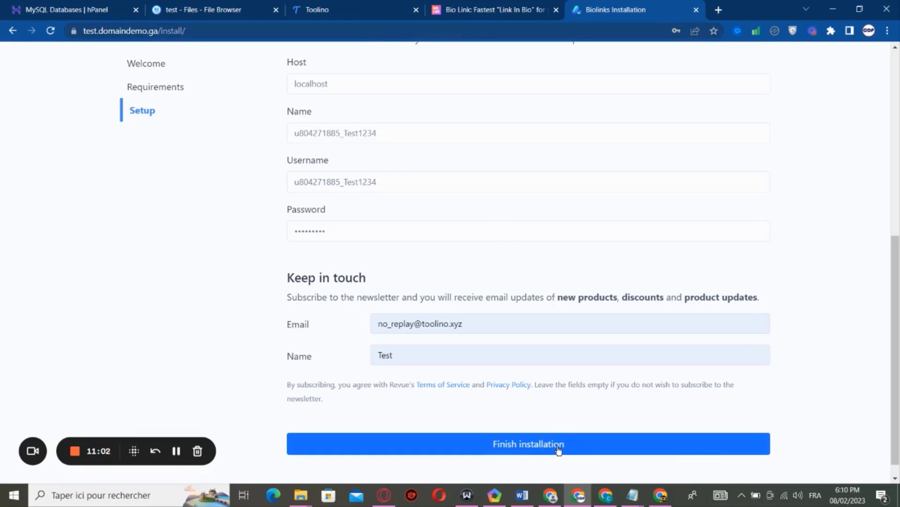
{"action": "left_click", "coordinate": [511, 450]}
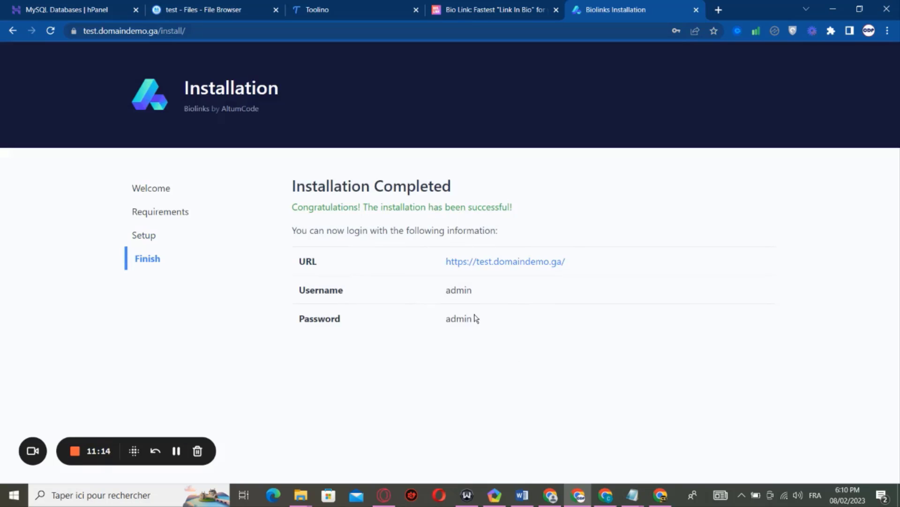
{"action": "right_click", "coordinate": [461, 271]}
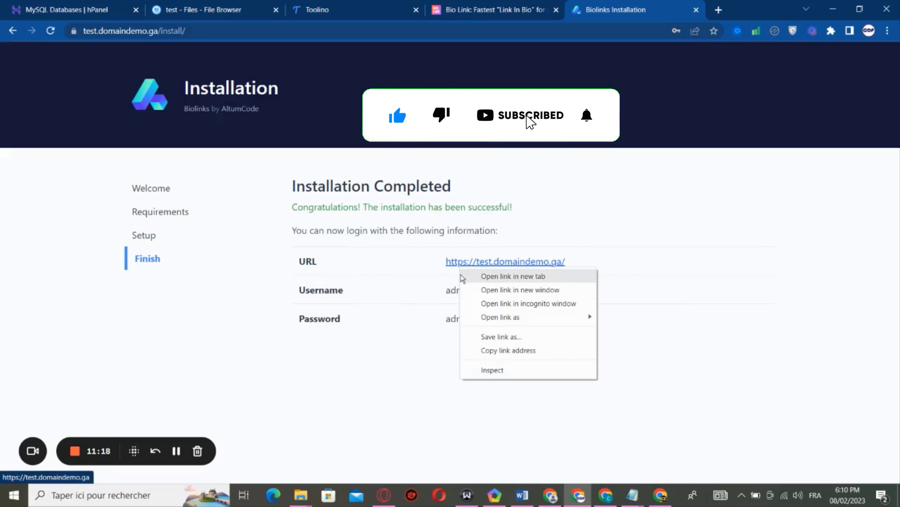
{"action": "left_click", "coordinate": [464, 278]}
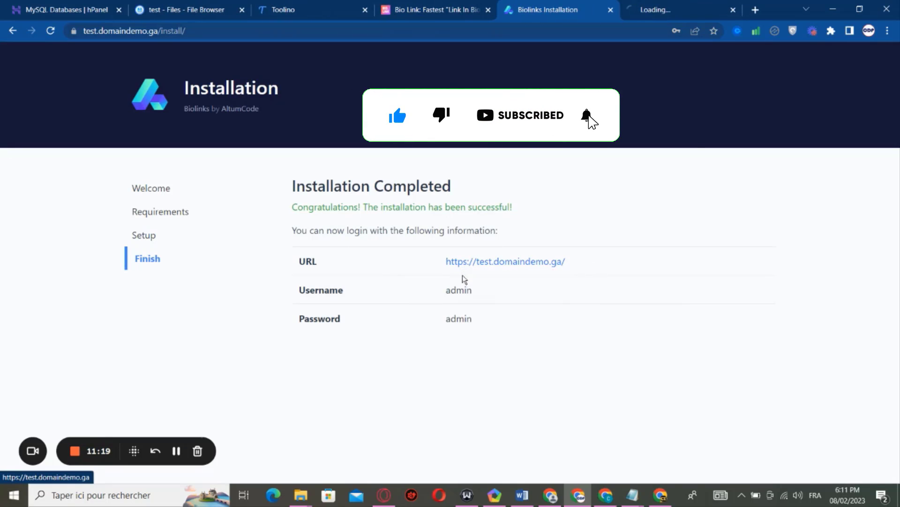
{"action": "left_click", "coordinate": [677, 9]}
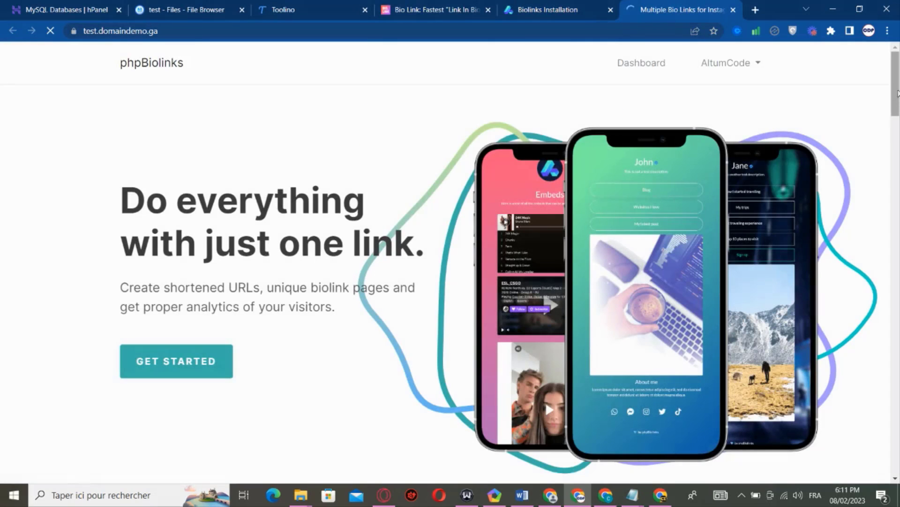
{"action": "mouse_move", "coordinate": [899, 94]}
{"action": "left_mouse_down"}
{"action": "mouse_move", "coordinate": [899, 460]}
{"action": "mouse_move", "coordinate": [899, 90]}
{"action": "left_mouse_up"}
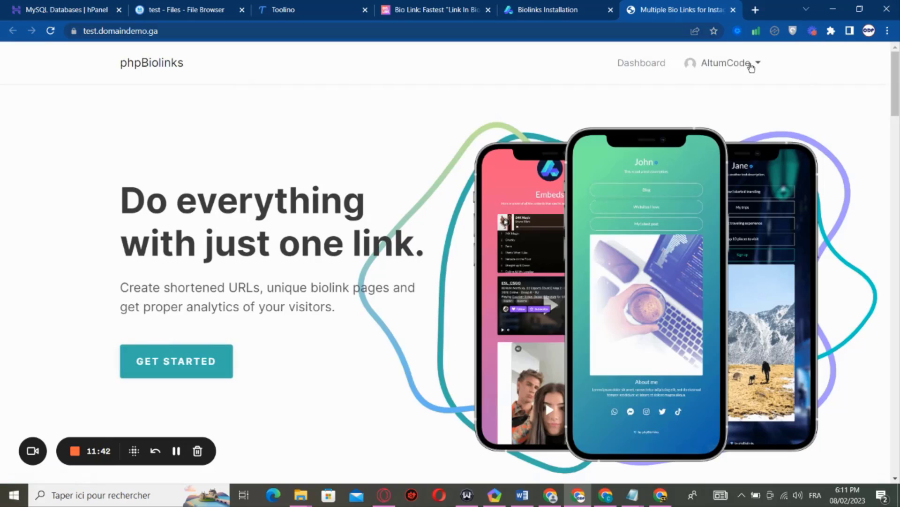
{"action": "left_click", "coordinate": [752, 67]}
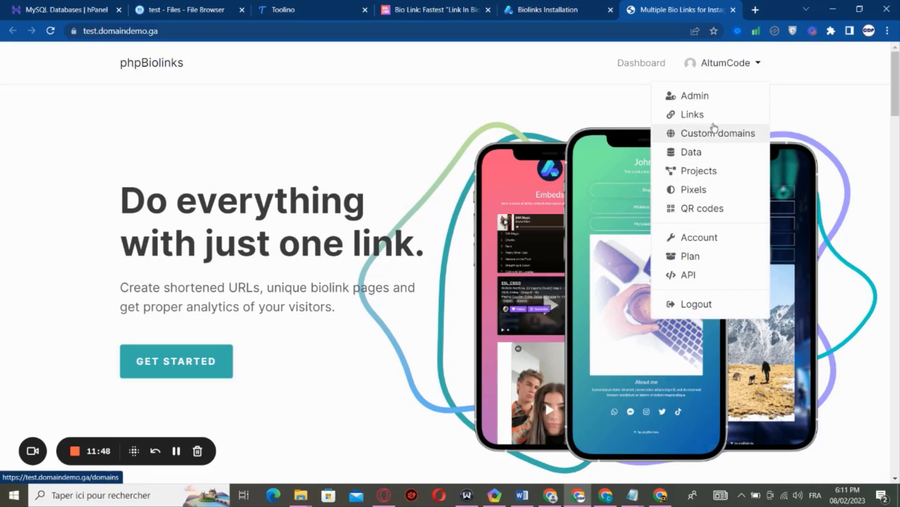
Enter the admin area and scroll through the Main Website Settings.
{"action": "left_click", "coordinate": [721, 102]}
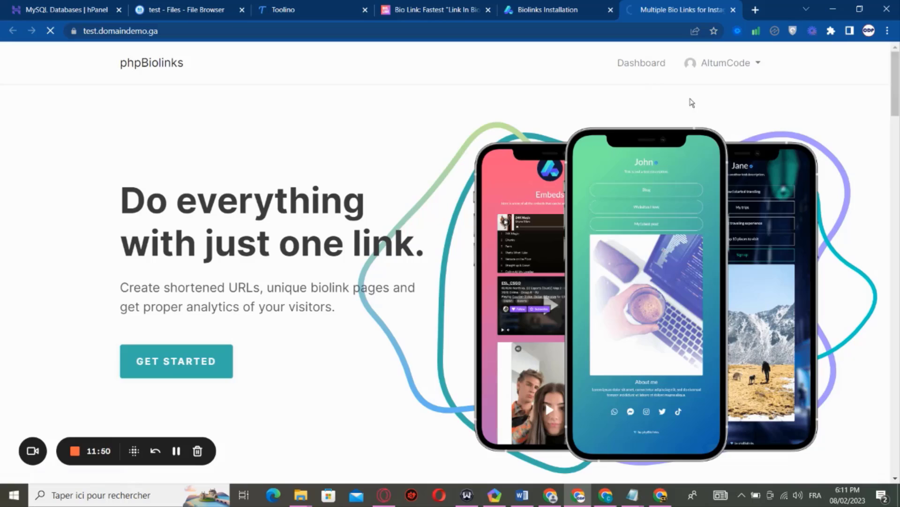
{"action": "scroll", "coordinate": [75, 399], "scroll_direction": "down", "scroll_amount": 3}
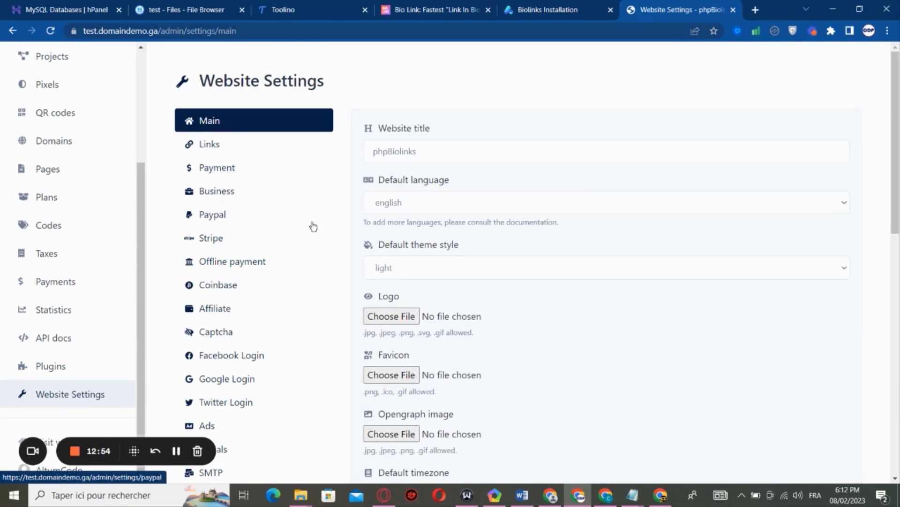
{"action": "scroll", "coordinate": [316, 226], "scroll_direction": "down", "scroll_amount": 3}
{"action": "scroll", "coordinate": [330, 276], "scroll_direction": "down", "scroll_amount": 5}
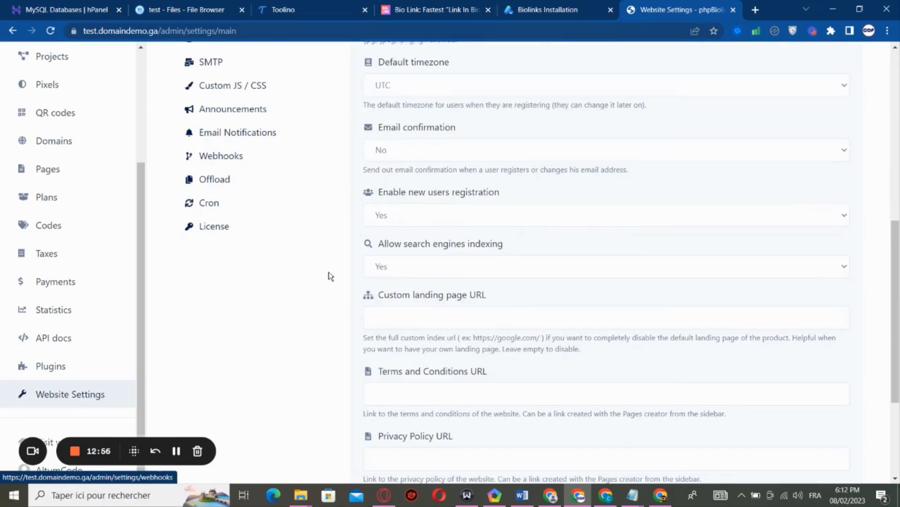
{"action": "scroll", "coordinate": [331, 276], "scroll_direction": "up", "scroll_amount": 4}
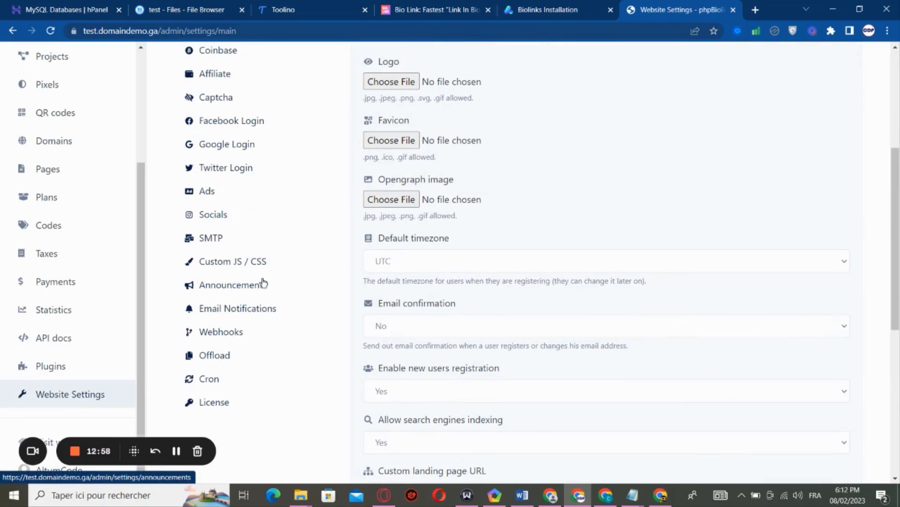
Look through the Announcements settings section.
{"action": "left_click", "coordinate": [227, 289]}
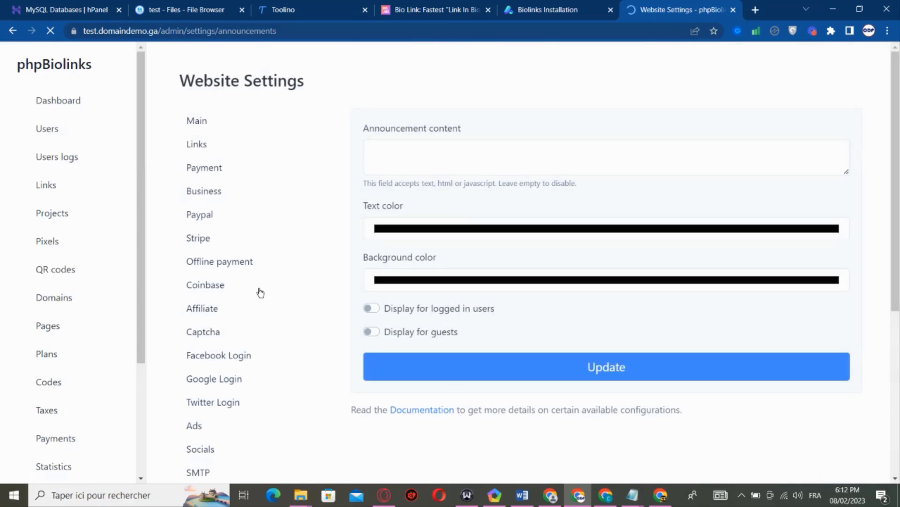
{"action": "scroll", "coordinate": [478, 234], "scroll_direction": "down", "scroll_amount": 1}
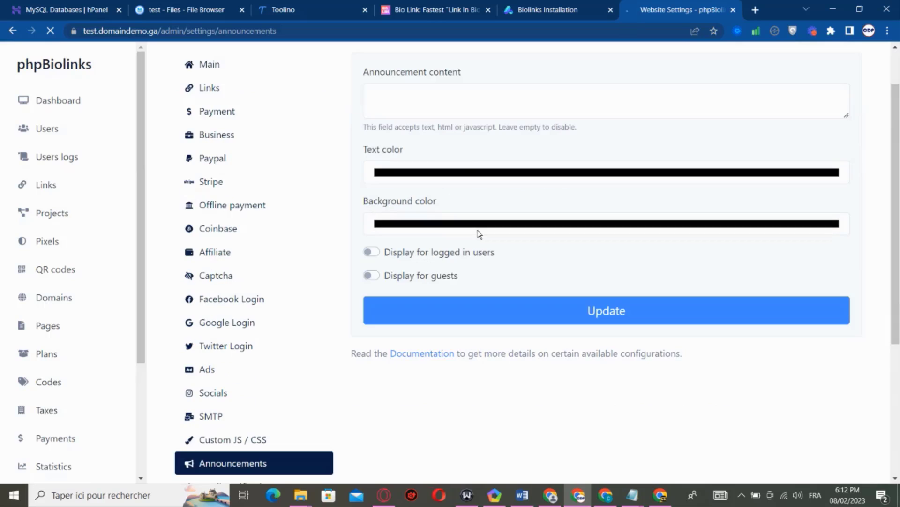
{"action": "scroll", "coordinate": [415, 95], "scroll_direction": "down", "scroll_amount": 1}
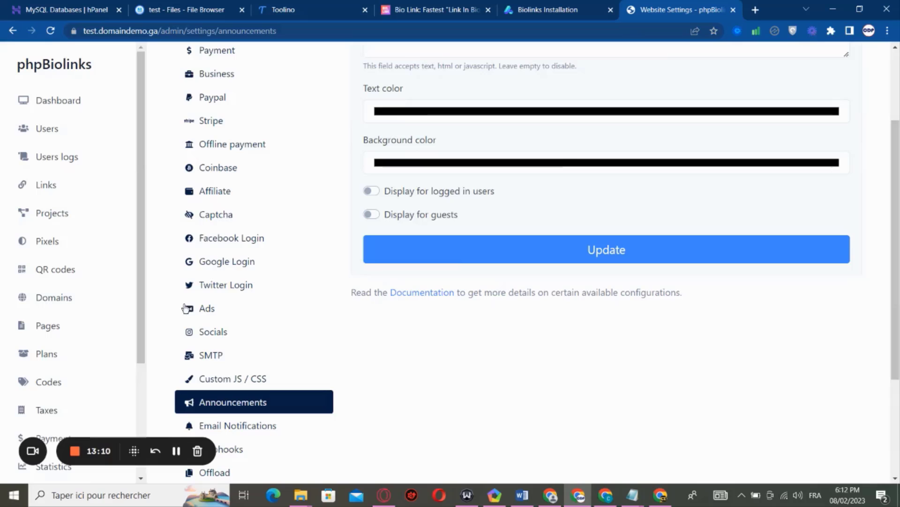
{"action": "scroll", "coordinate": [415, 169], "scroll_direction": "up", "scroll_amount": 1}
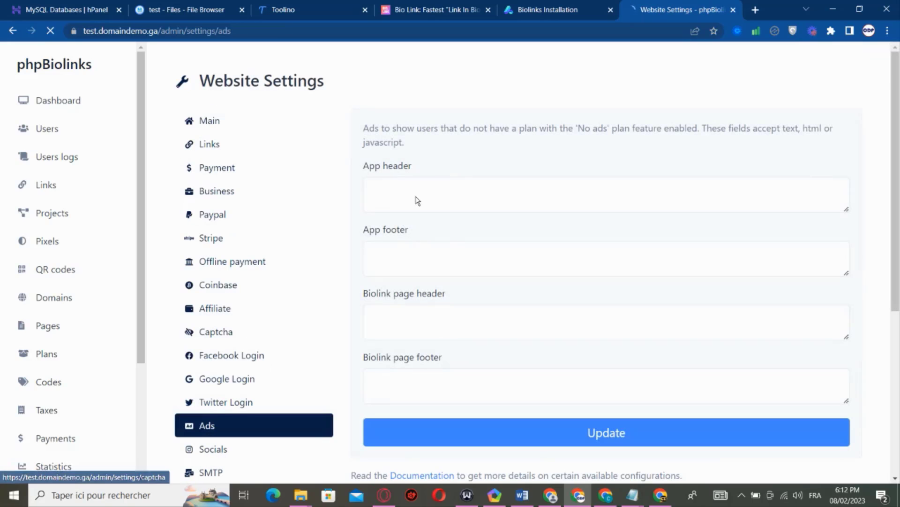
{"action": "left_click", "coordinate": [418, 198]}
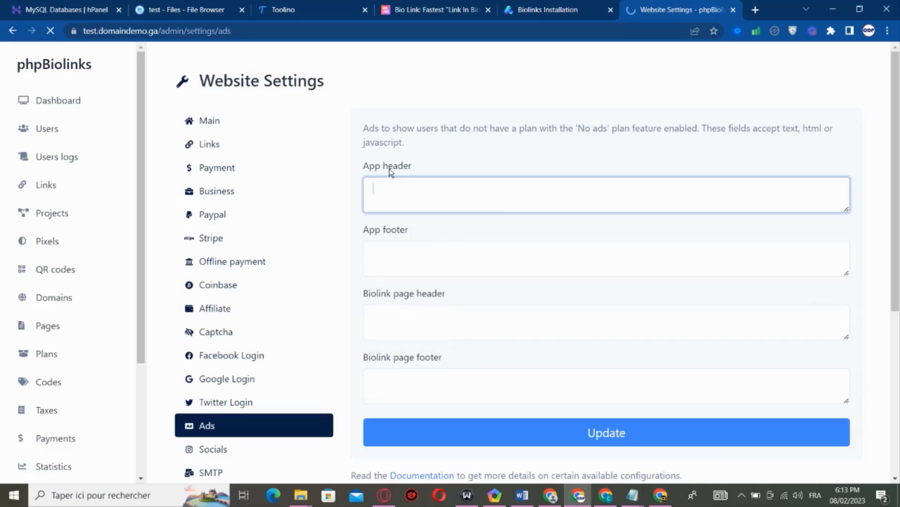
{"action": "left_click", "coordinate": [410, 259]}
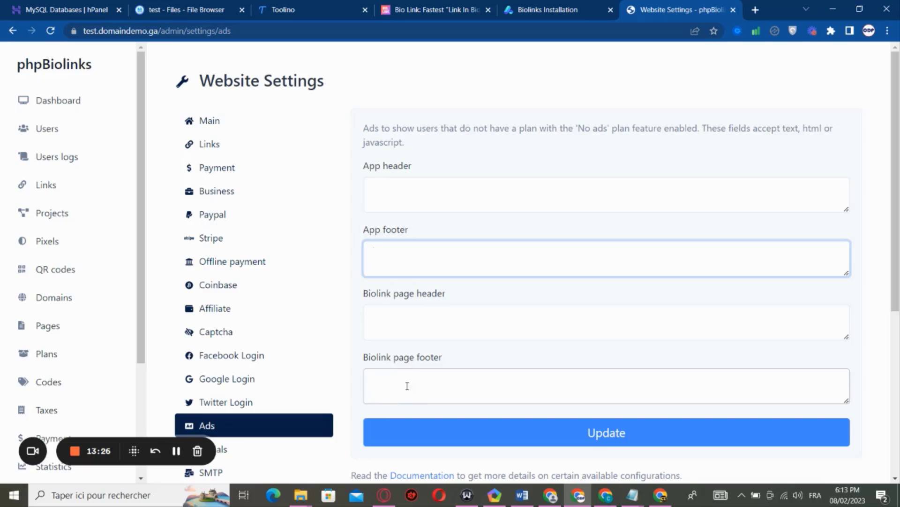
{"action": "scroll", "coordinate": [434, 389], "scroll_direction": "down", "scroll_amount": 3}
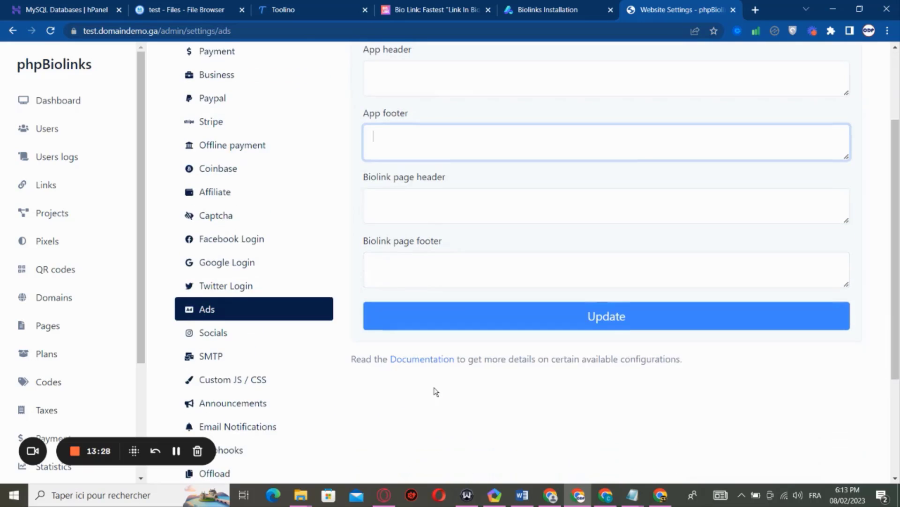
{"action": "scroll", "coordinate": [475, 196], "scroll_direction": "up", "scroll_amount": 1}
{"action": "left_click", "coordinate": [468, 142]}
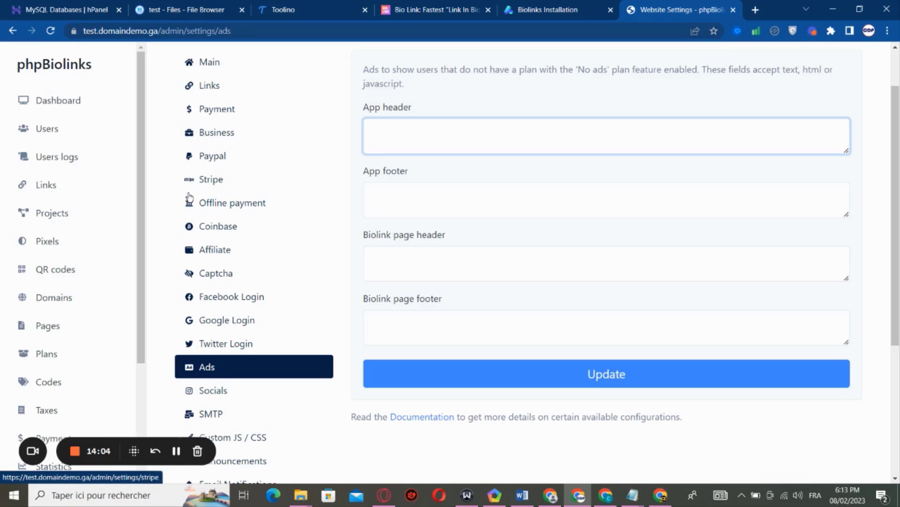
{"action": "scroll", "coordinate": [282, 333], "scroll_direction": "down", "scroll_amount": 1}
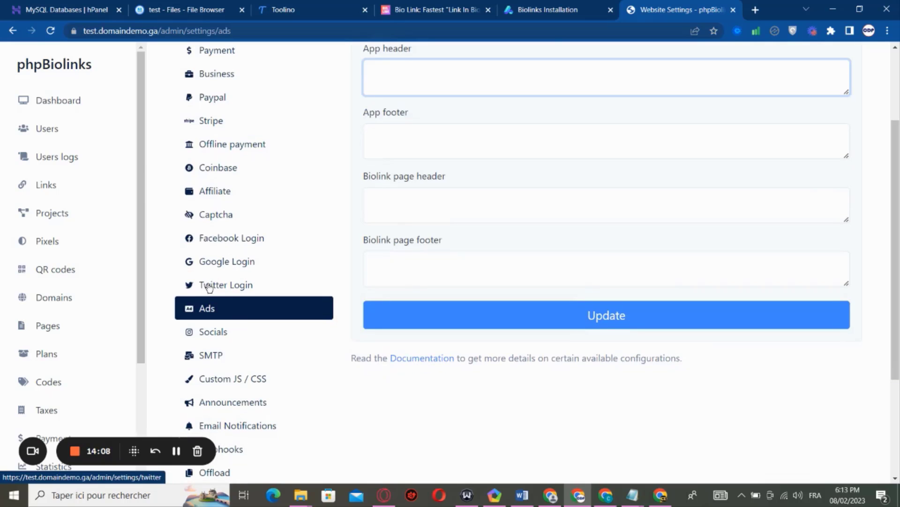
{"action": "scroll", "coordinate": [339, 303], "scroll_direction": "down", "scroll_amount": 2}
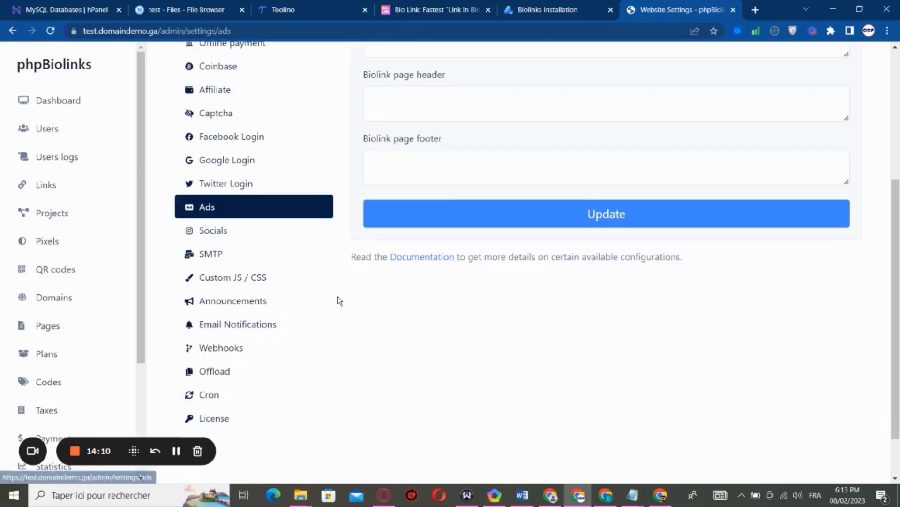
{"action": "scroll", "coordinate": [339, 300], "scroll_direction": "up", "scroll_amount": 4}
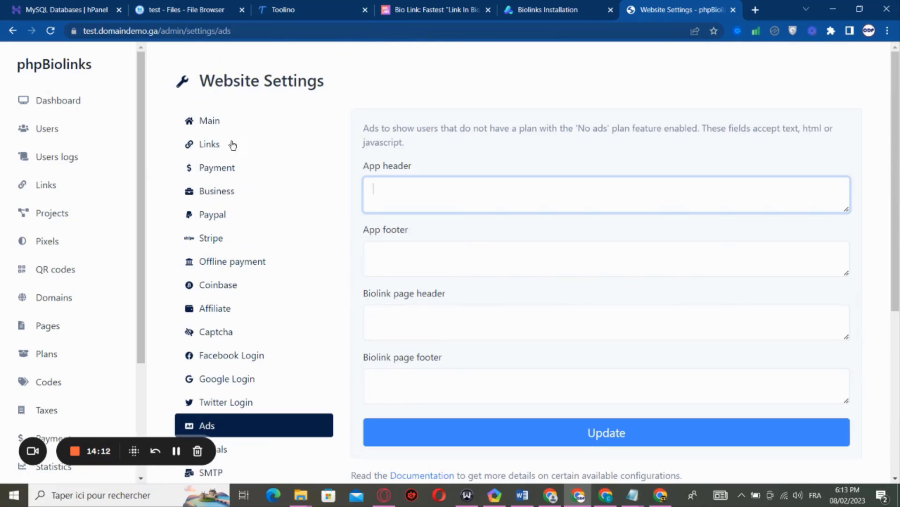